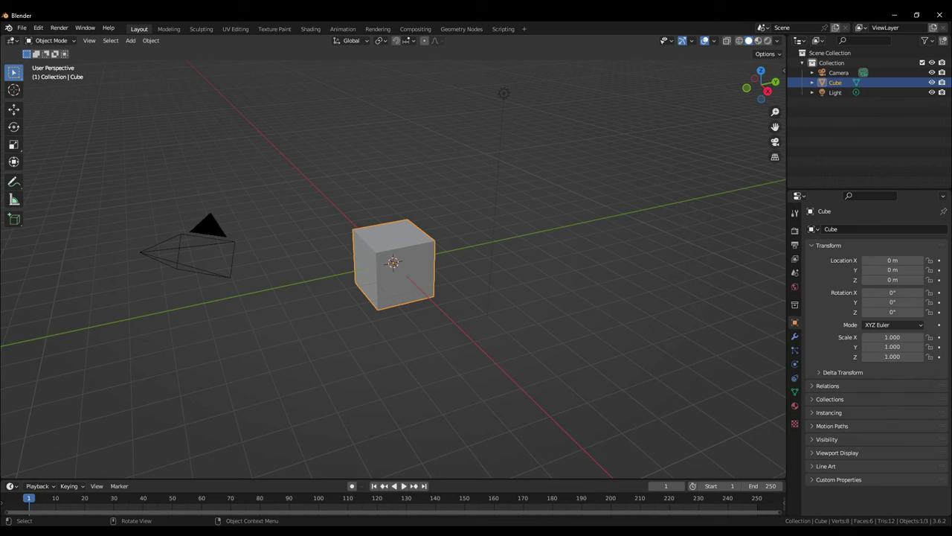
Delete the default cube and add a Monkey mesh in its place.
{"action": "key", "text": "Delete"}
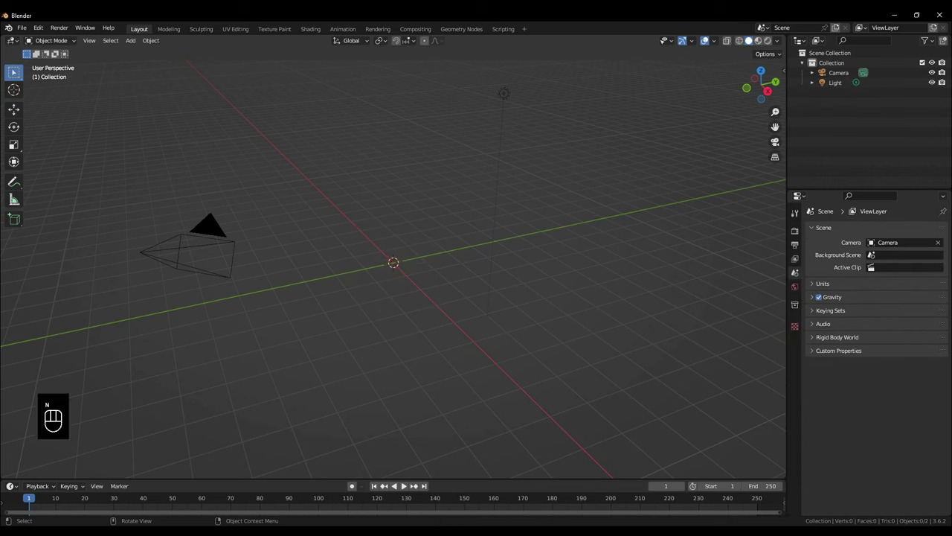
{"action": "key", "text": "shift+a"}
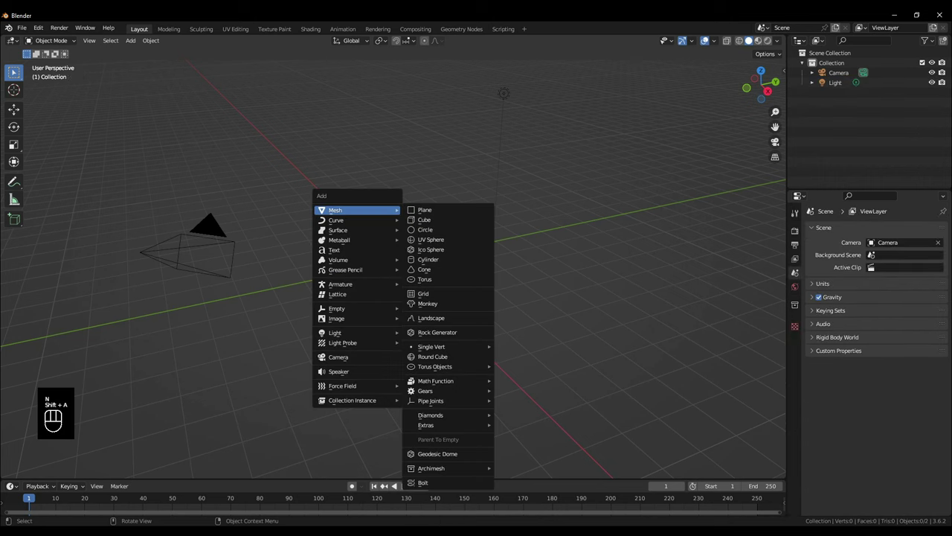
{"action": "left_click", "coordinate": [428, 304]}
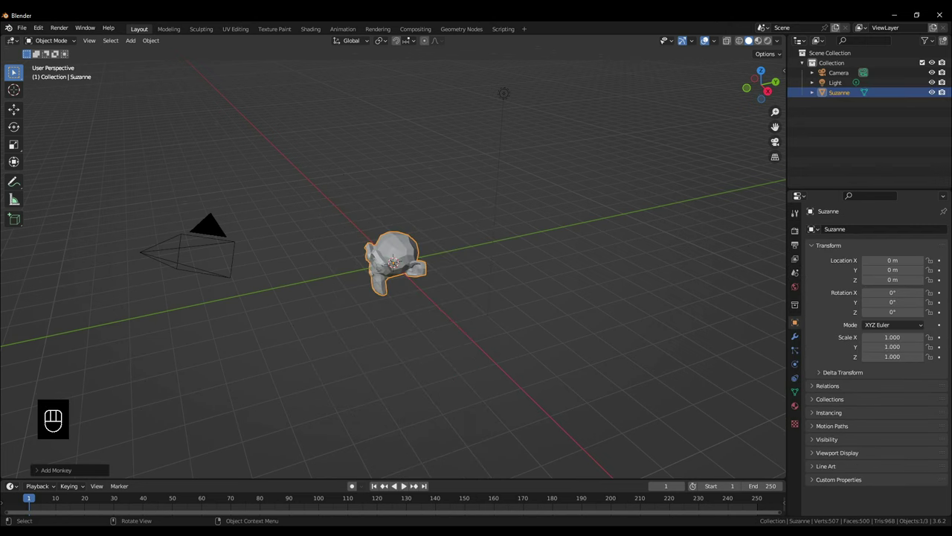
Add a Subdivision Surface modifier to the monkey and set its viewport level to 2.
{"action": "key", "text": "KP_0"}
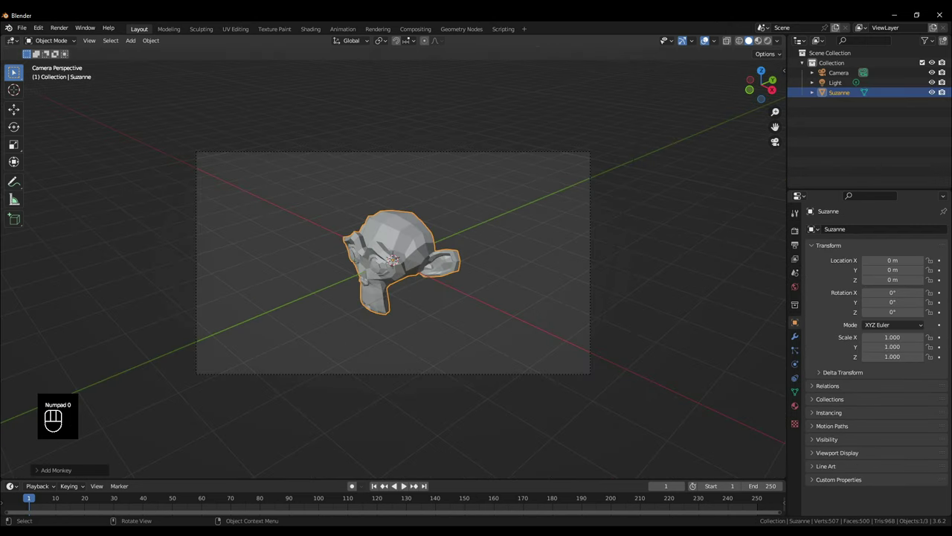
{"action": "middle_click_drag", "start_coordinate": [393, 268], "coordinate": [439, 269]}
{"action": "scroll", "coordinate": [392, 260], "scroll_direction": "up", "scroll_amount": 6}
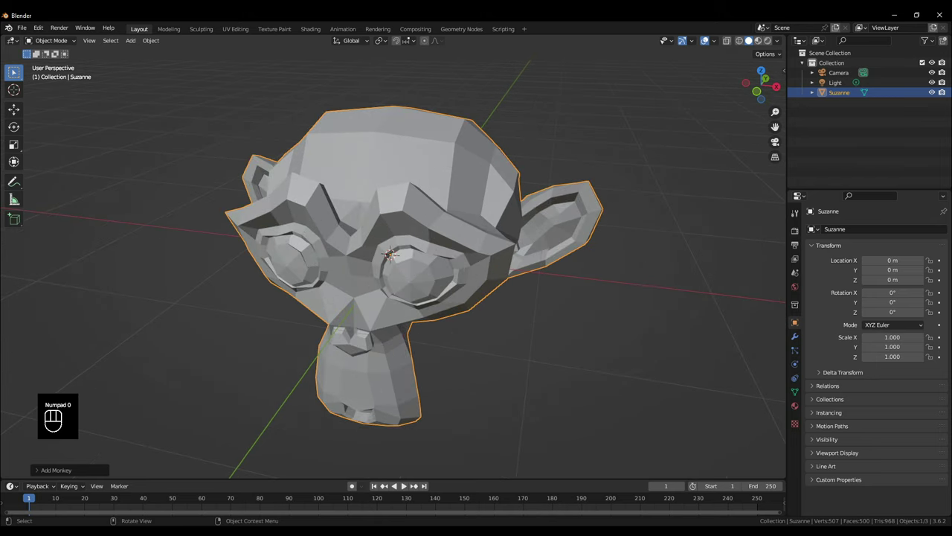
{"action": "left_click", "coordinate": [795, 336]}
{"action": "left_click", "coordinate": [876, 229]}
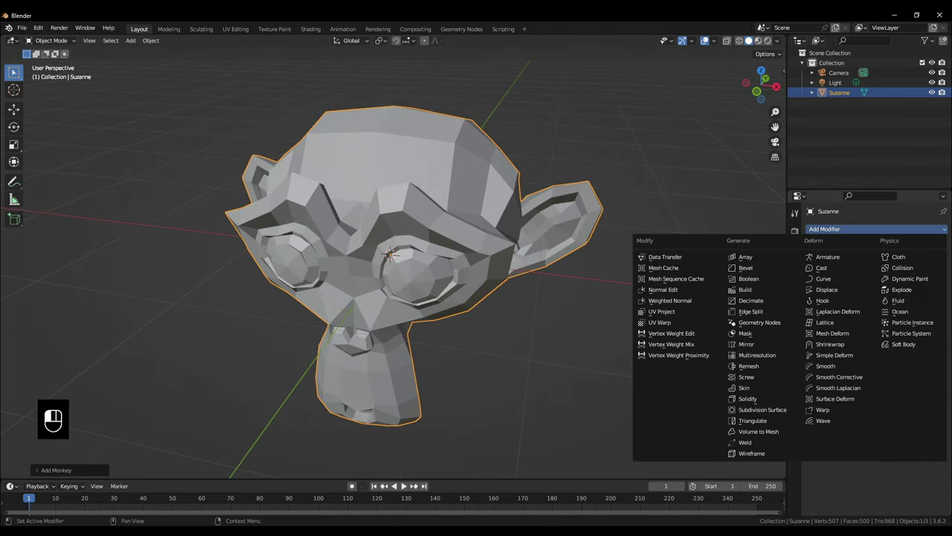
{"action": "left_click", "coordinate": [763, 410]}
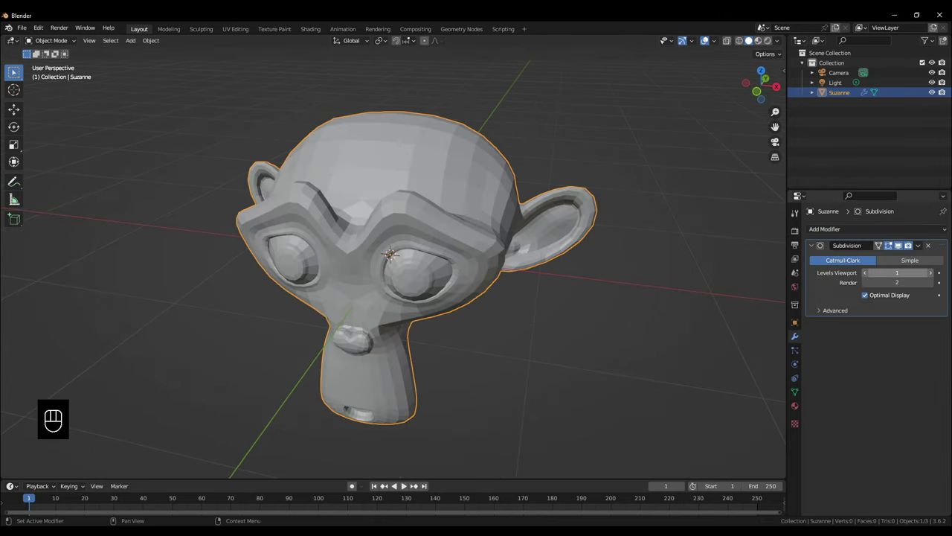
{"action": "left_click", "coordinate": [930, 272]}
Apply the Subdivision modifier and shade the monkey smooth.
{"action": "left_click", "coordinate": [919, 245]}
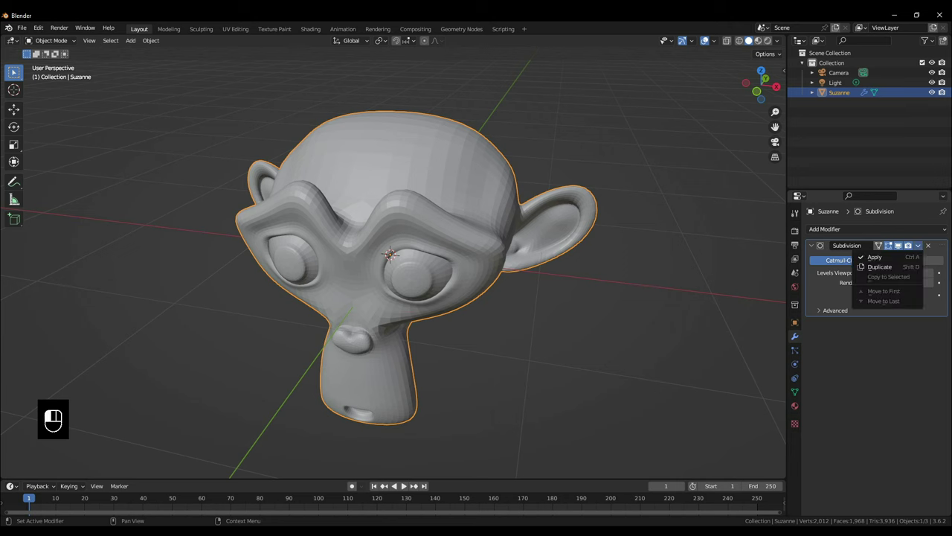
{"action": "left_click", "coordinate": [875, 257]}
{"action": "right_click", "coordinate": [521, 320]}
{"action": "left_click", "coordinate": [525, 321]}
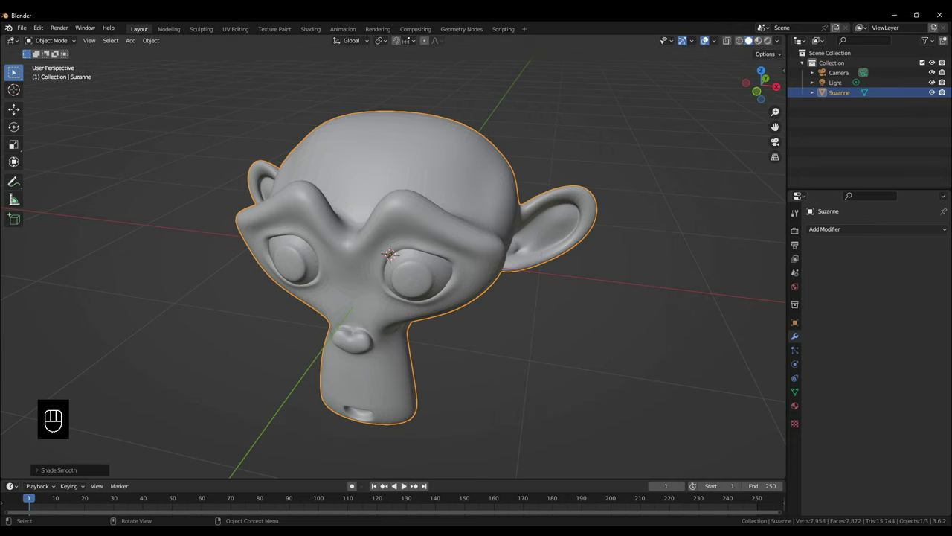
Switch to the UV Editing workspace and assign the existing material named Material to the monkey.
{"action": "left_click", "coordinate": [236, 28]}
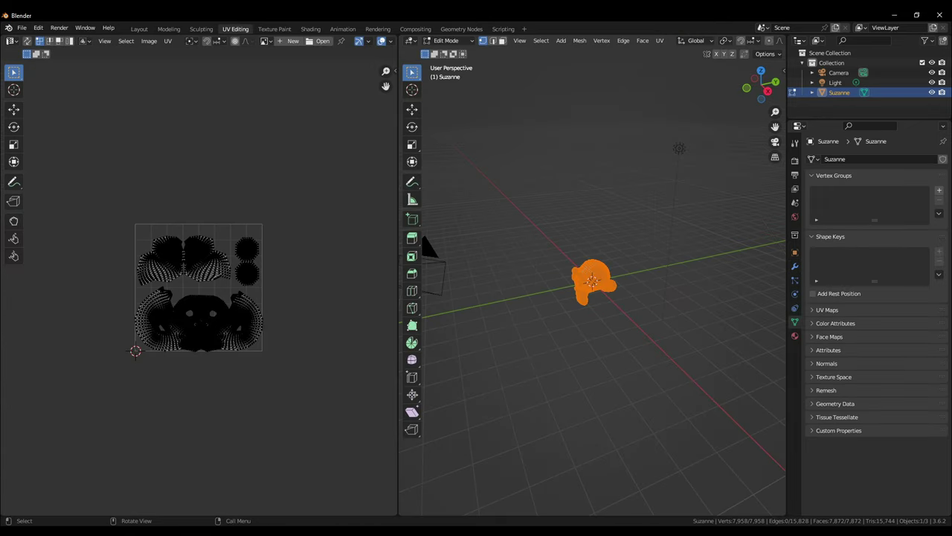
{"action": "left_click", "coordinate": [794, 335]}
{"action": "left_click", "coordinate": [813, 202]}
{"action": "left_click", "coordinate": [831, 215]}
Select the whole face island in the UV layout and scale it down slightly.
{"action": "scroll", "coordinate": [593, 298], "scroll_direction": "up", "scroll_amount": 8}
{"action": "middle_click_drag", "start_coordinate": [593, 297], "coordinate": [665, 281]}
{"action": "scroll", "coordinate": [199, 287], "scroll_direction": "up", "scroll_amount": 5}
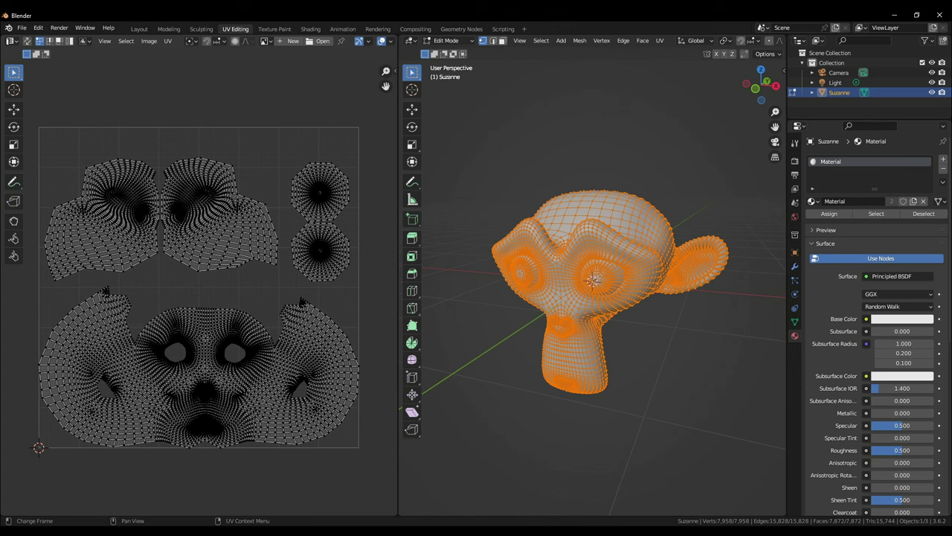
{"action": "key", "text": "l"}
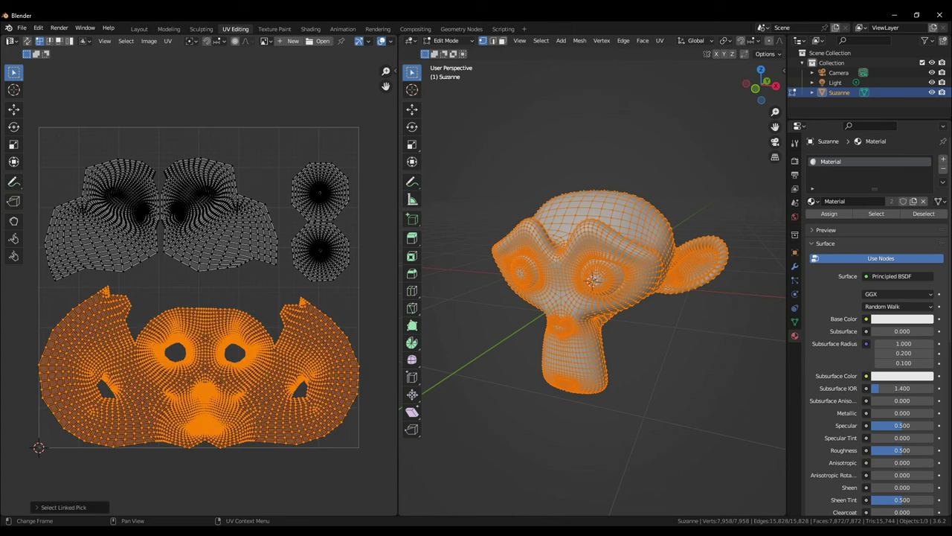
{"action": "key", "text": "s"}
{"action": "left_click", "coordinate": [355, 433]}
{"action": "key", "text": "l"}
{"action": "key", "text": "r"}
{"action": "right_click", "coordinate": [224, 237]}
Rotate the right-hand back-of-head UV island by about 31° and move it slightly right and up, clear of its neighbour.
{"action": "key", "text": "alt+a"}
{"action": "key", "text": "l"}
{"action": "key", "text": "r"}
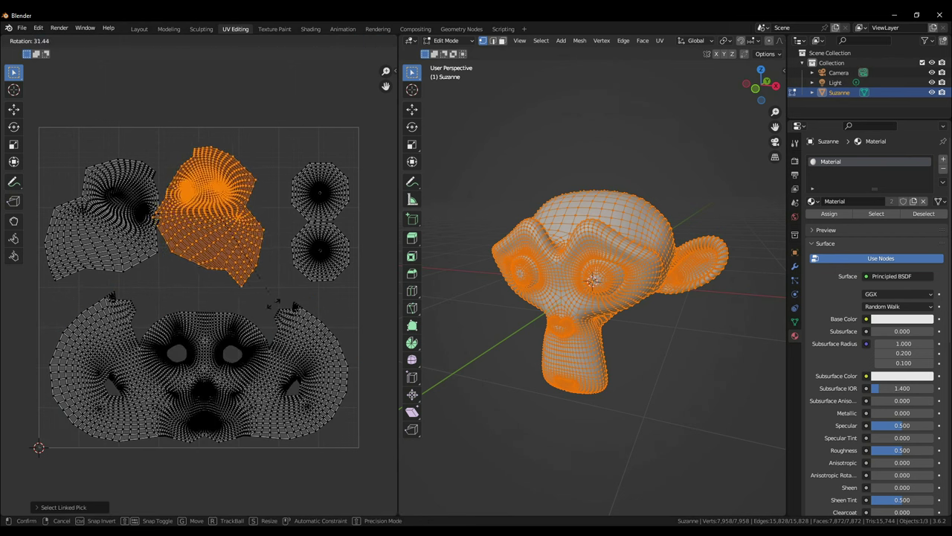
{"action": "left_click", "coordinate": [230, 253]}
{"action": "key", "text": "g"}
{"action": "left_click", "coordinate": [238, 238]}
Space the two round eye UV islands apart by moving the lower one down and the upper one up.
{"action": "left_click", "coordinate": [285, 253]}
{"action": "key", "text": "l"}
{"action": "key", "text": "g"}
{"action": "left_click", "coordinate": [320, 265]}
{"action": "left_click", "coordinate": [320, 201]}
{"action": "key", "text": "l"}
{"action": "key", "text": "g"}
{"action": "left_click", "coordinate": [323, 185]}
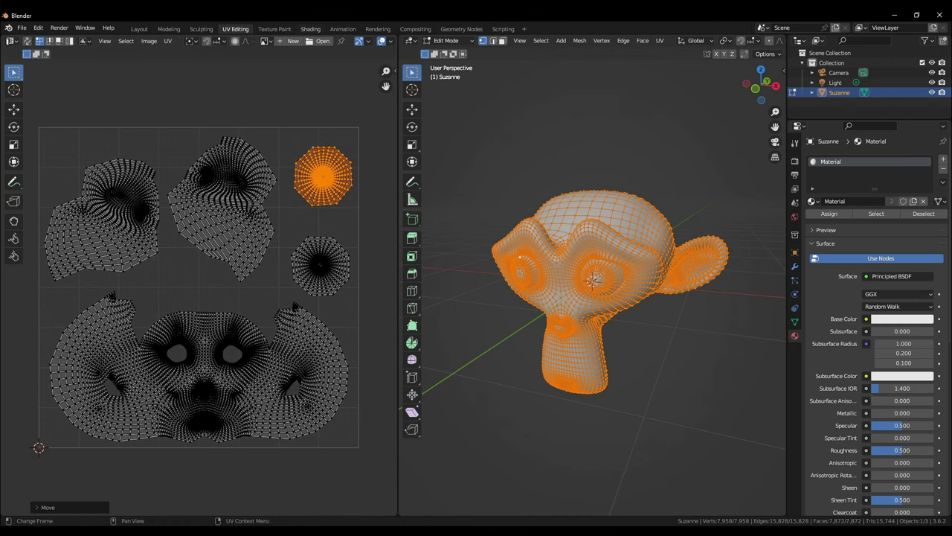
Add an Image Texture node to the monkey's material in the Shading workspace and place it beside the Principled BSDF node.
{"action": "left_click", "coordinate": [310, 28]}
{"action": "key", "text": "shift+a"}
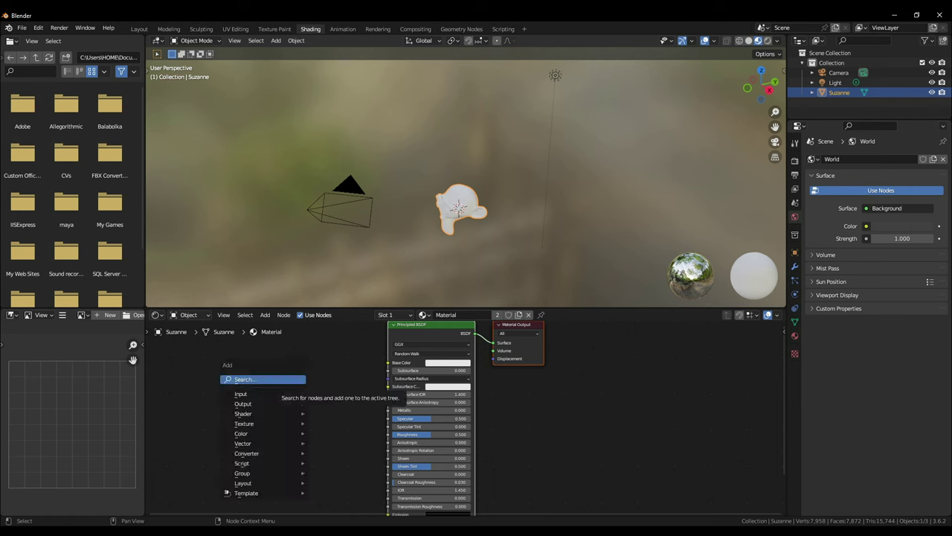
{"action": "type", "text": "im"}
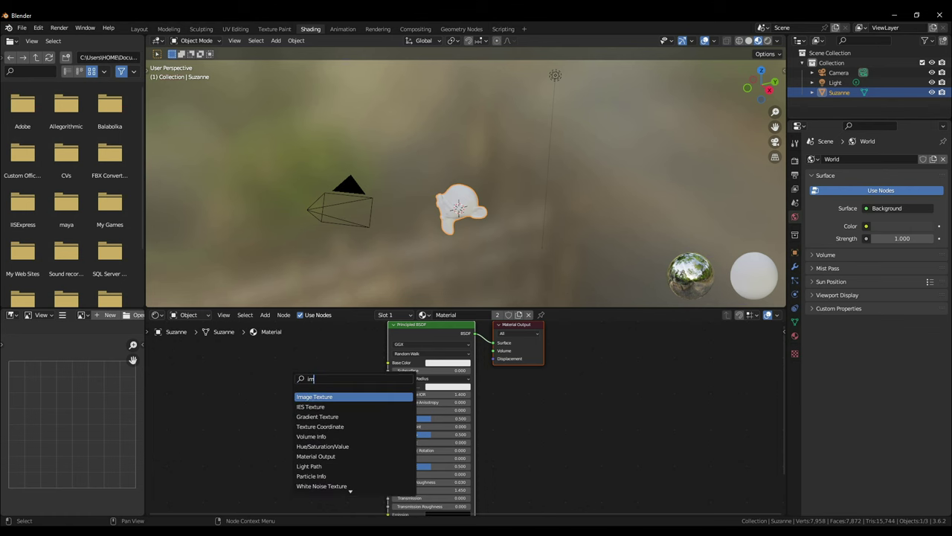
{"action": "type", "text": "a"}
{"action": "key", "text": "Return"}
{"action": "left_click", "coordinate": [246, 421]}
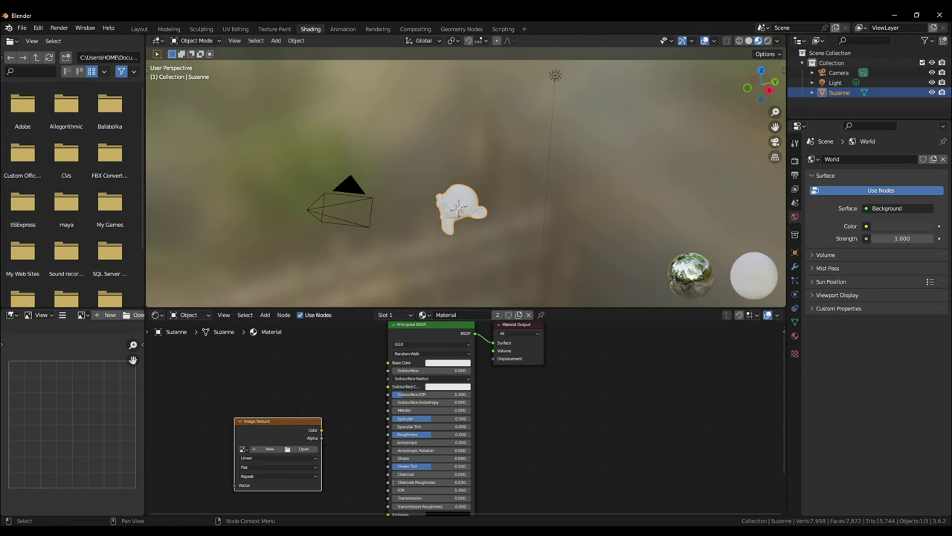
{"action": "middle_click_drag", "start_coordinate": [342, 446], "coordinate": [379, 358]}
{"action": "left_click_drag", "start_coordinate": [311, 342], "coordinate": [293, 390]}
{"action": "scroll", "coordinate": [293, 390], "scroll_direction": "up", "scroll_amount": 4}
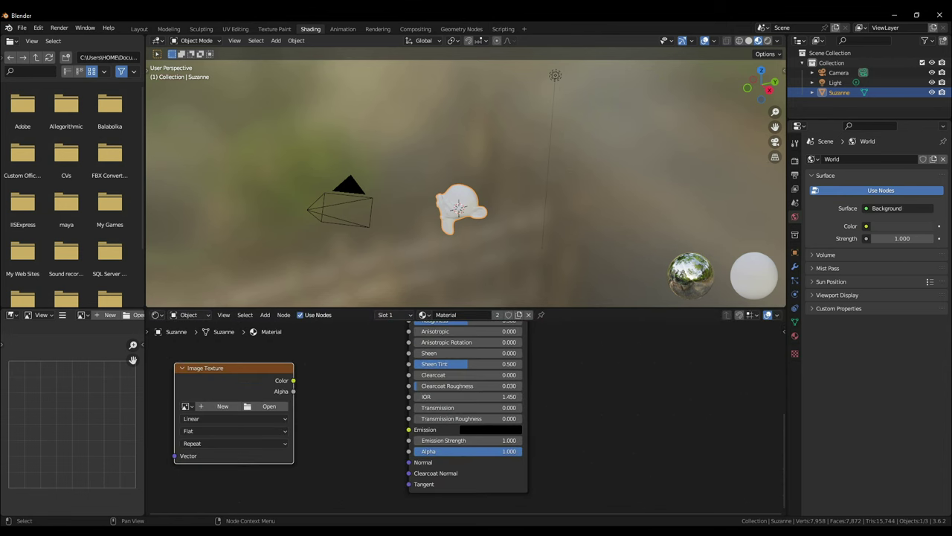
{"action": "middle_click_drag", "start_coordinate": [293, 395], "coordinate": [329, 416]}
Create a new 1024 × 1024 px image named Suzane UV in the Image Texture node, with a transparent black fill.
{"action": "left_click", "coordinate": [258, 430]}
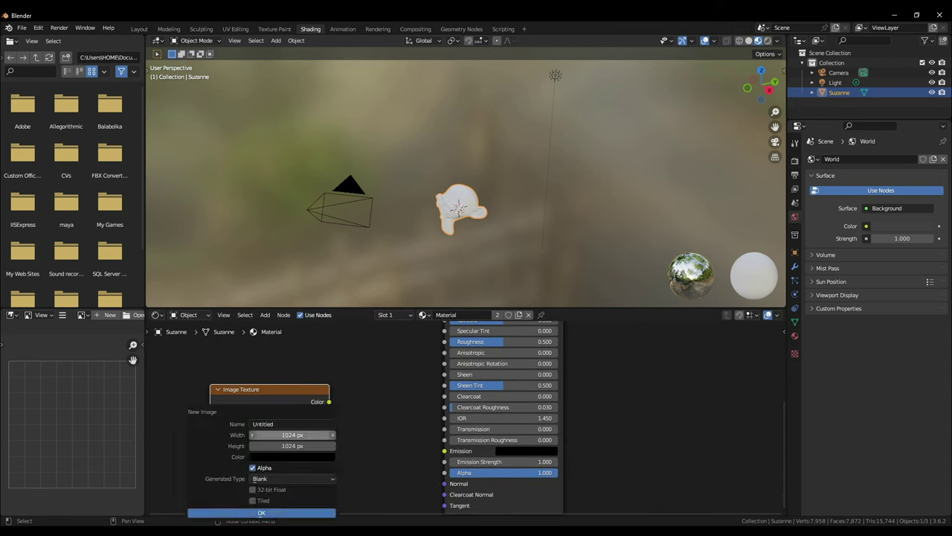
{"action": "left_click", "coordinate": [283, 423]}
{"action": "key", "text": "shift"}
{"action": "type", "text": "Suzane UV"}
{"action": "key", "text": "Tab"}
{"action": "left_click", "coordinate": [292, 446]}
{"action": "left_click", "coordinate": [292, 457]}
{"action": "left_click_drag", "start_coordinate": [313, 441], "coordinate": [253, 442]}
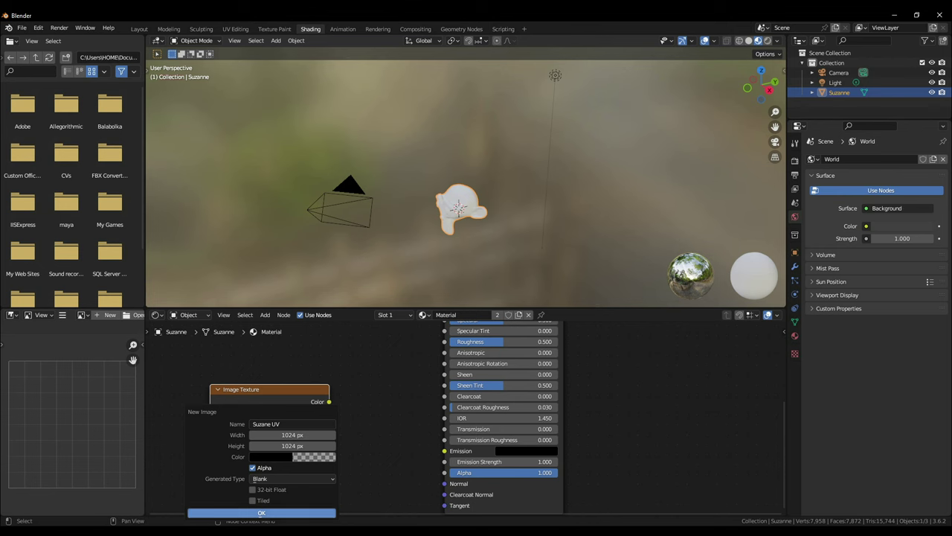
{"action": "left_click", "coordinate": [261, 512]}
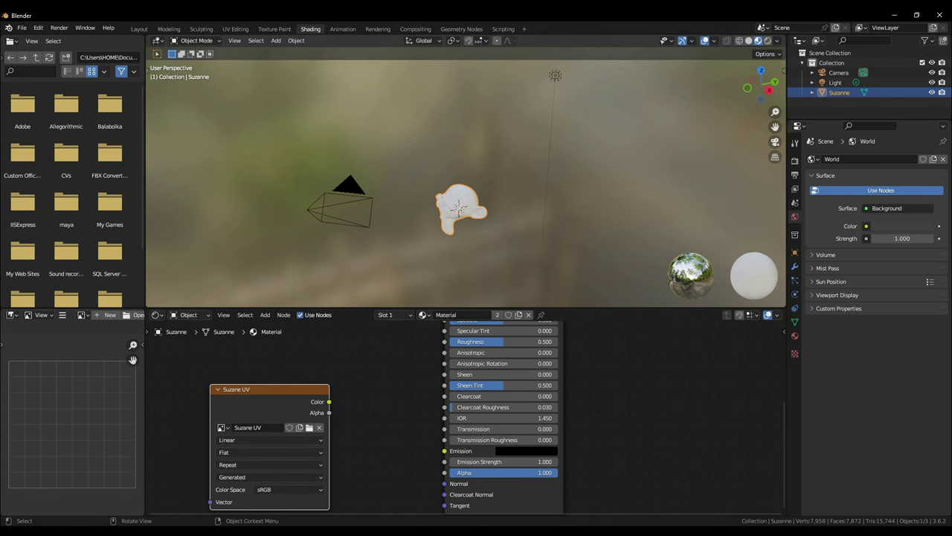
Switch the viewport to solid shading and set the render engine to Cycles.
{"action": "left_click", "coordinate": [749, 41]}
{"action": "left_click", "coordinate": [794, 160]}
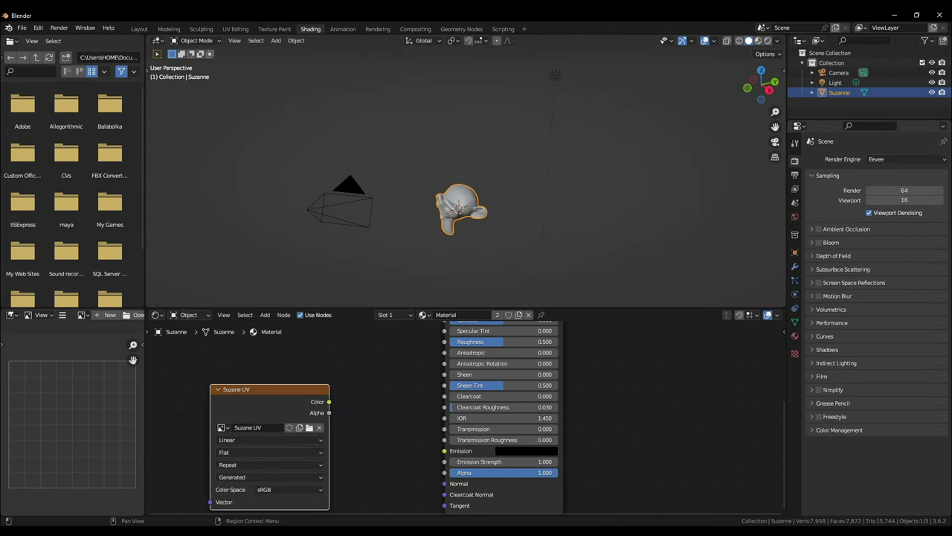
{"action": "left_click", "coordinate": [906, 159]}
{"action": "left_click", "coordinate": [893, 193]}
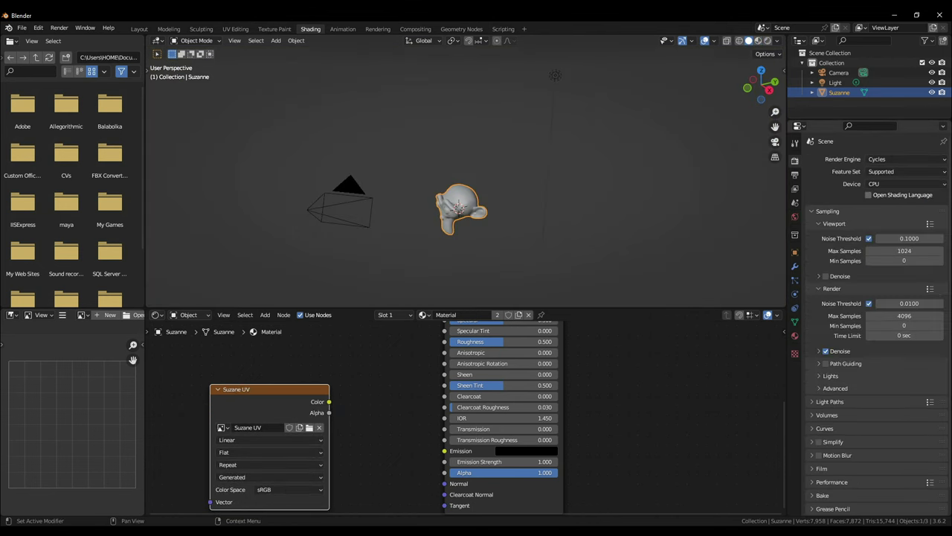
Bake the monkey's Normal map to the Suzane UV image using Object space.
{"action": "scroll", "coordinate": [878, 323], "scroll_direction": "down", "scroll_amount": 1}
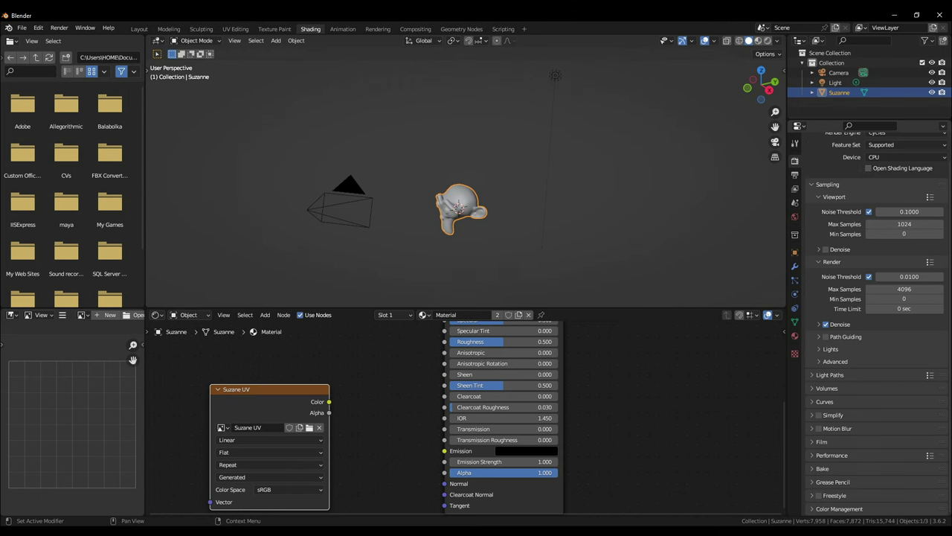
{"action": "left_click", "coordinate": [823, 469]}
{"action": "scroll", "coordinate": [870, 425], "scroll_direction": "down", "scroll_amount": 12}
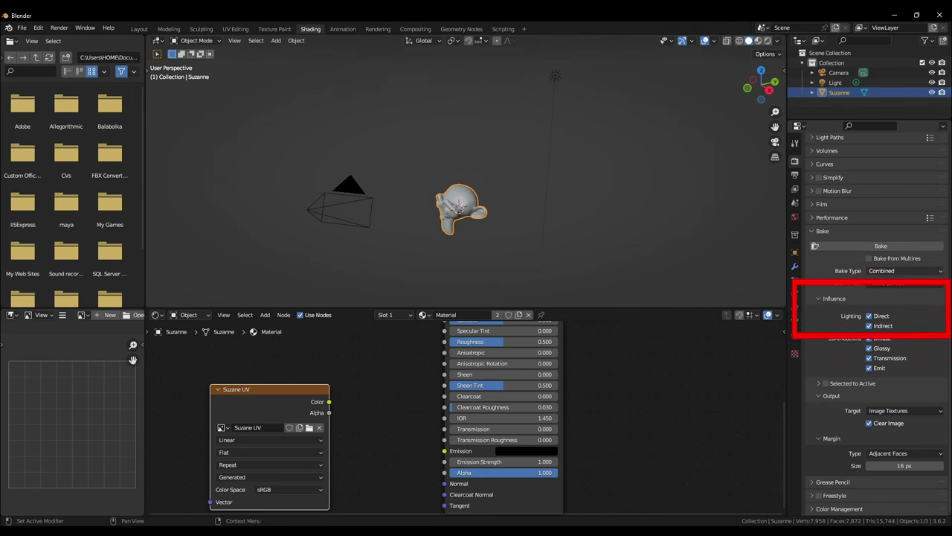
{"action": "left_click", "coordinate": [904, 271]}
{"action": "left_click", "coordinate": [881, 325]}
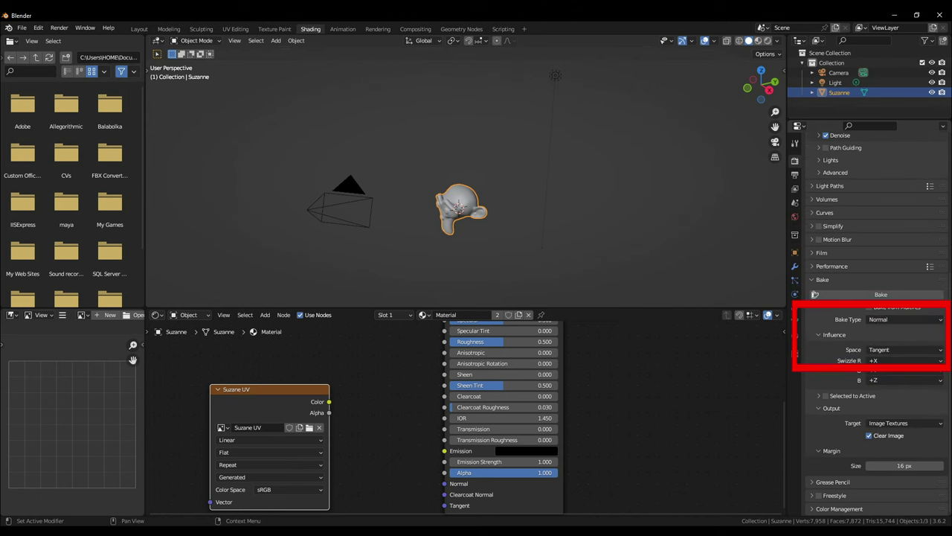
{"action": "left_click", "coordinate": [904, 349]}
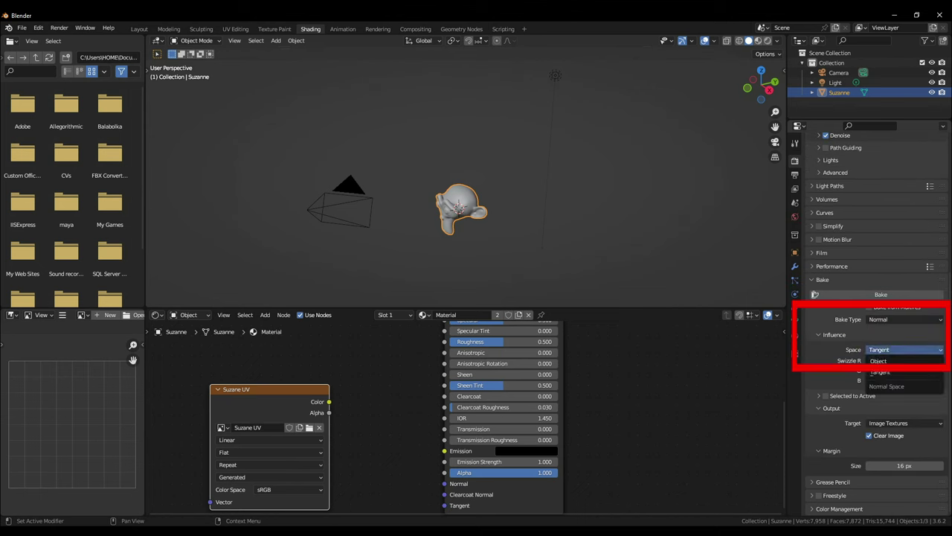
{"action": "left_click", "coordinate": [904, 361]}
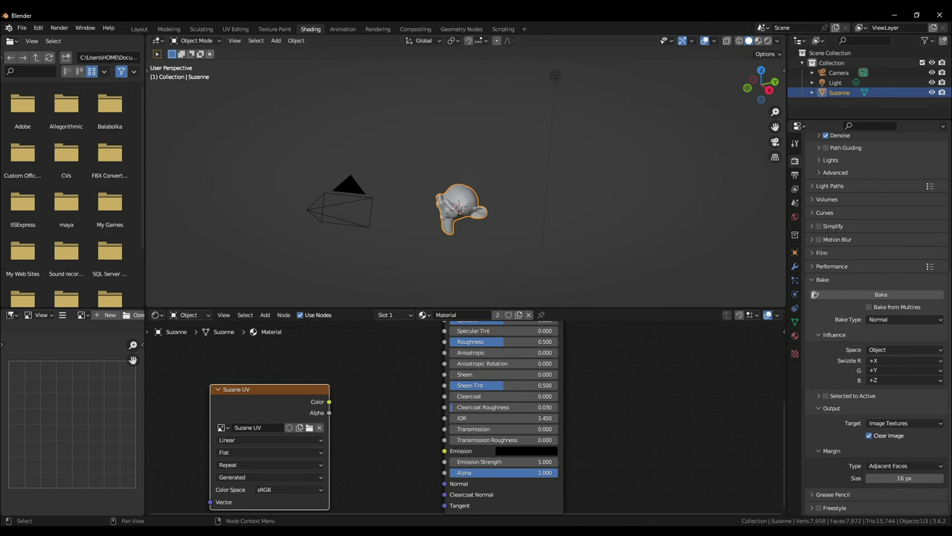
{"action": "left_click", "coordinate": [815, 295]}
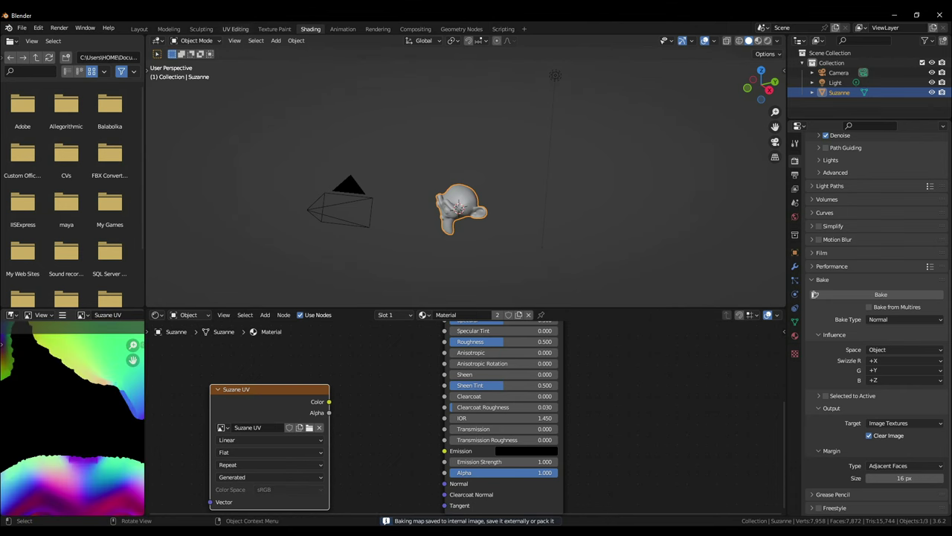
Check the baked map in the UV Editing workspace and save it as an external image file.
{"action": "left_click", "coordinate": [236, 28]}
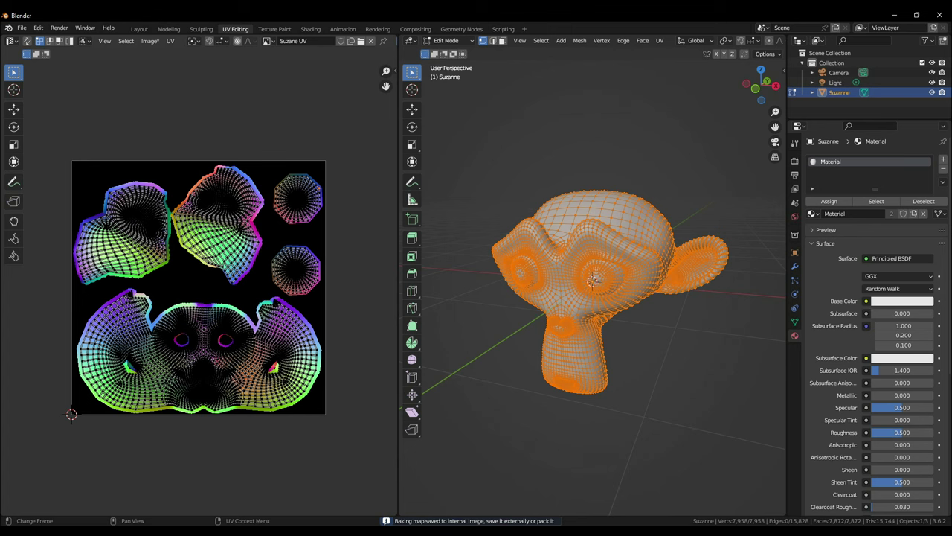
{"action": "scroll", "coordinate": [199, 281], "scroll_direction": "up", "scroll_amount": 3}
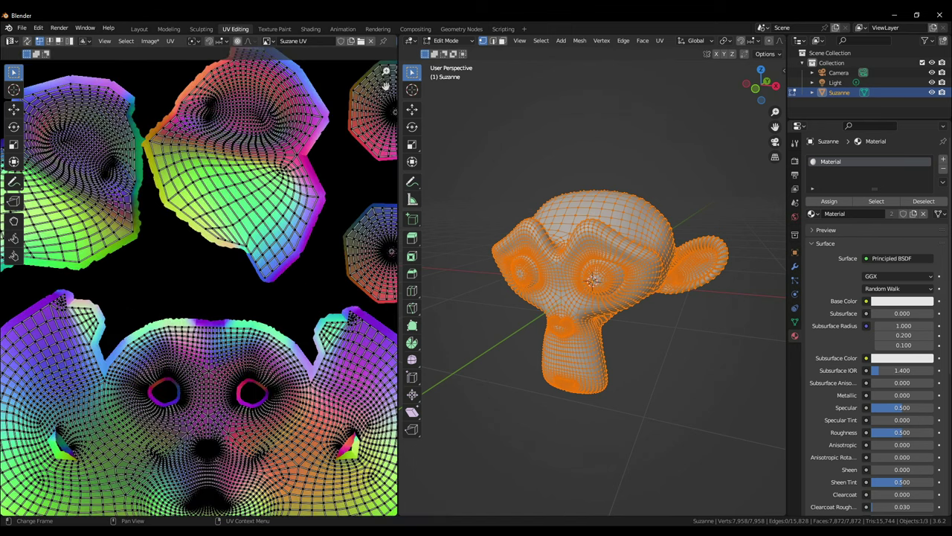
{"action": "scroll", "coordinate": [200, 281], "scroll_direction": "down", "scroll_amount": 2}
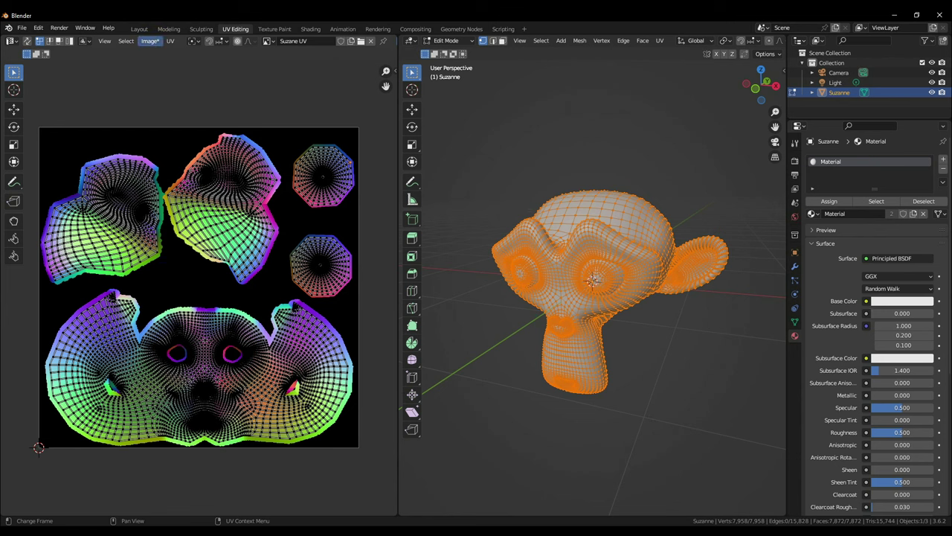
{"action": "left_click", "coordinate": [150, 41]}
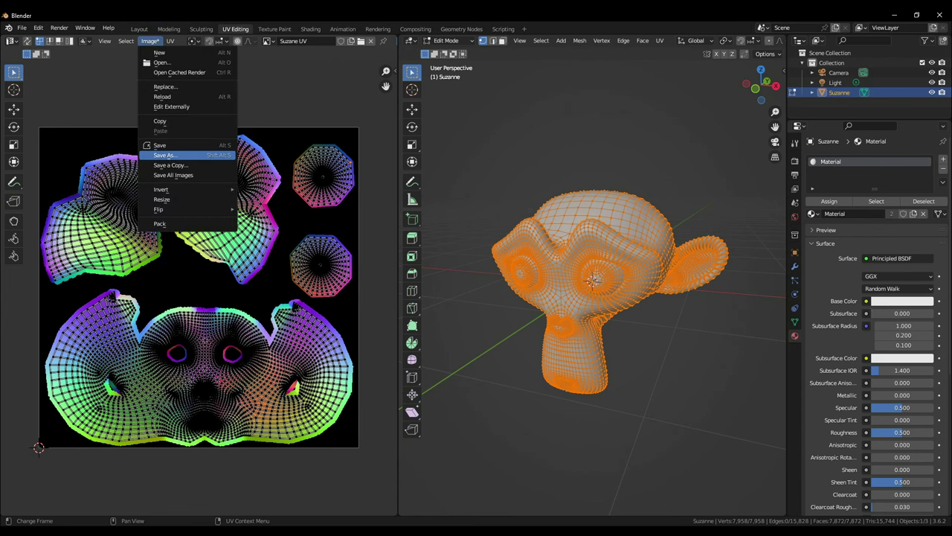
{"action": "left_click", "coordinate": [165, 155]}
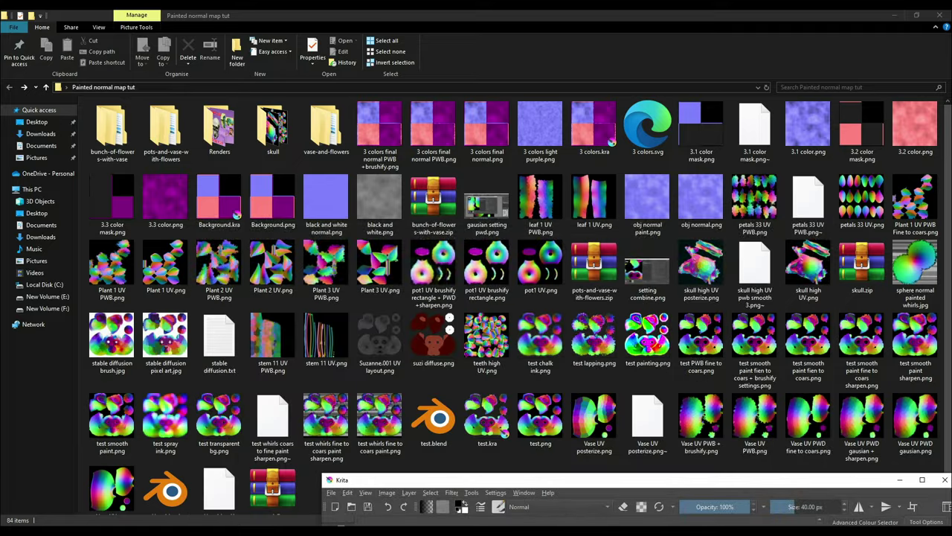
Switch to Krita and open test.png from the Painted normal map tut folder as a new document.
{"action": "left_click_drag", "start_coordinate": [607, 437], "coordinate": [159, 157]}
{"action": "left_click_drag", "start_coordinate": [541, 418], "coordinate": [204, 417]}
{"action": "left_click", "coordinate": [443, 157]}
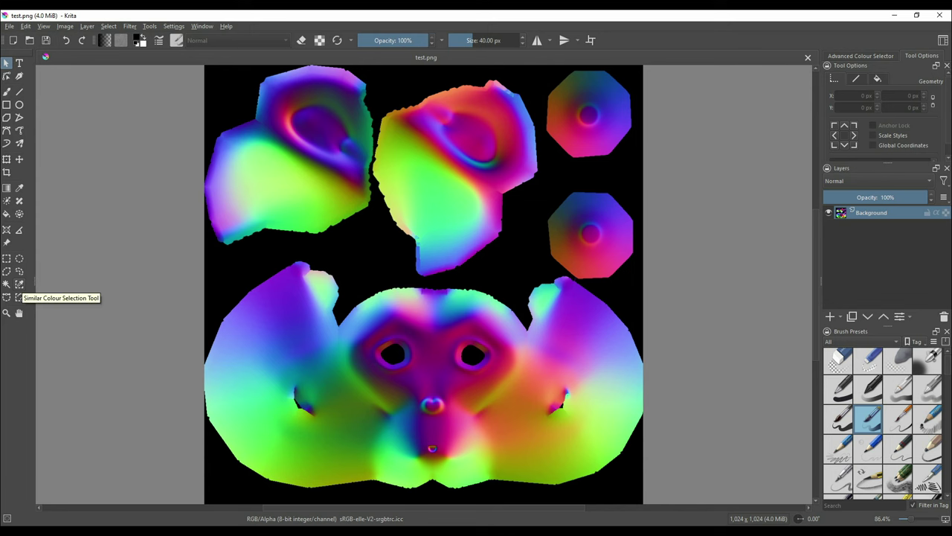
Select all the black background of the normal map by similar colour, delete it to transparency and clear the selection.
{"action": "left_click", "coordinate": [20, 284]}
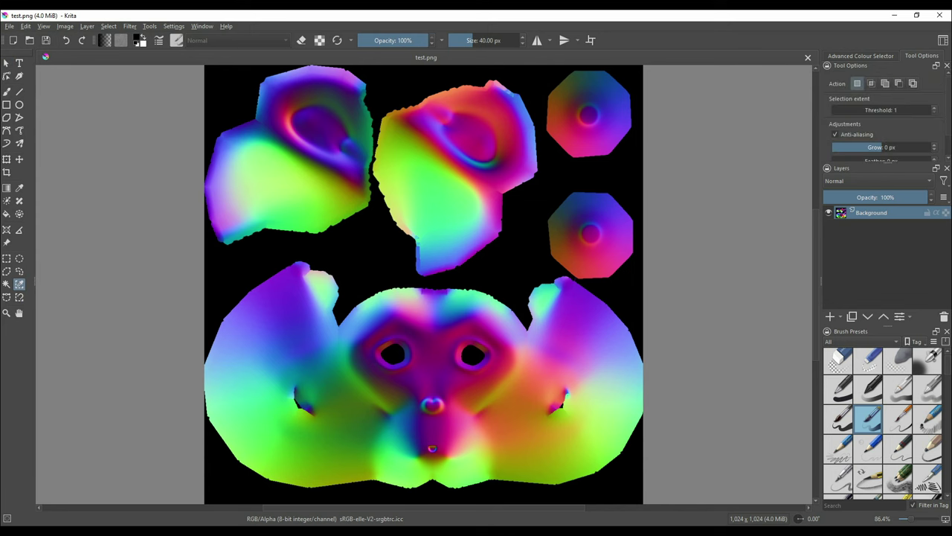
{"action": "left_click", "coordinate": [357, 261]}
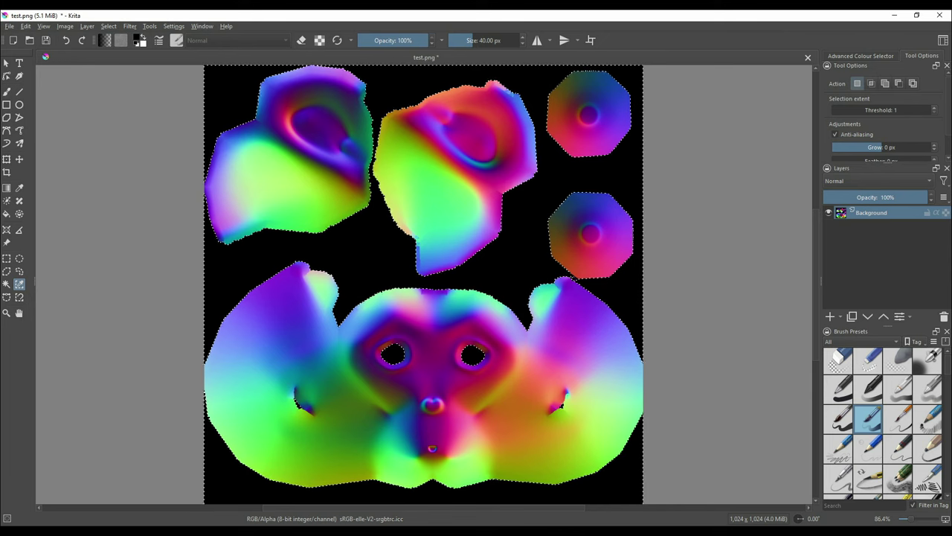
{"action": "key", "text": "Delete"}
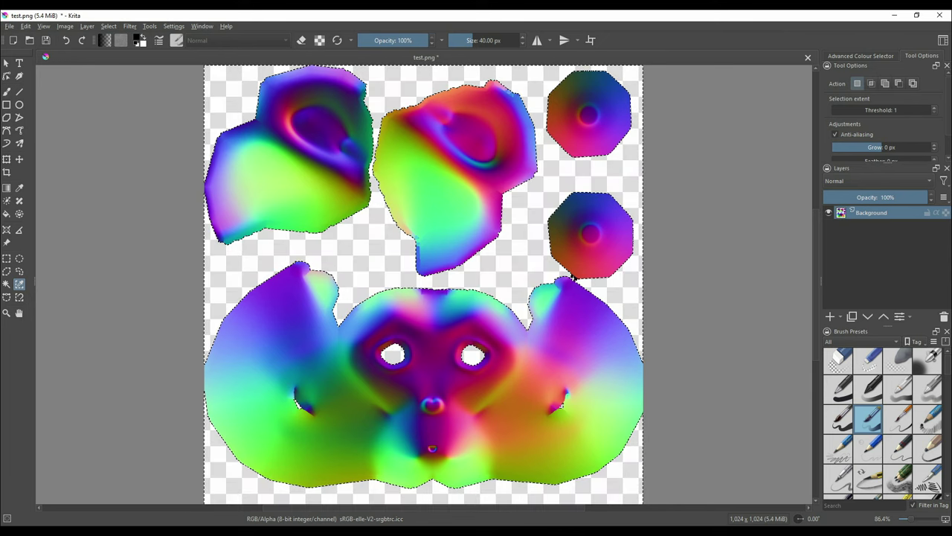
{"action": "key", "text": "ctrl+shift+a"}
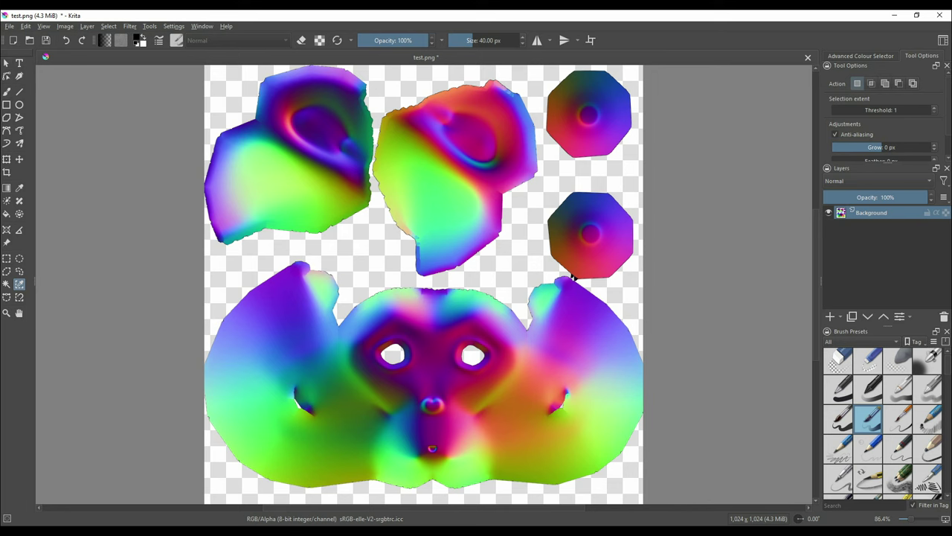
{"action": "left_click", "coordinate": [6, 63]}
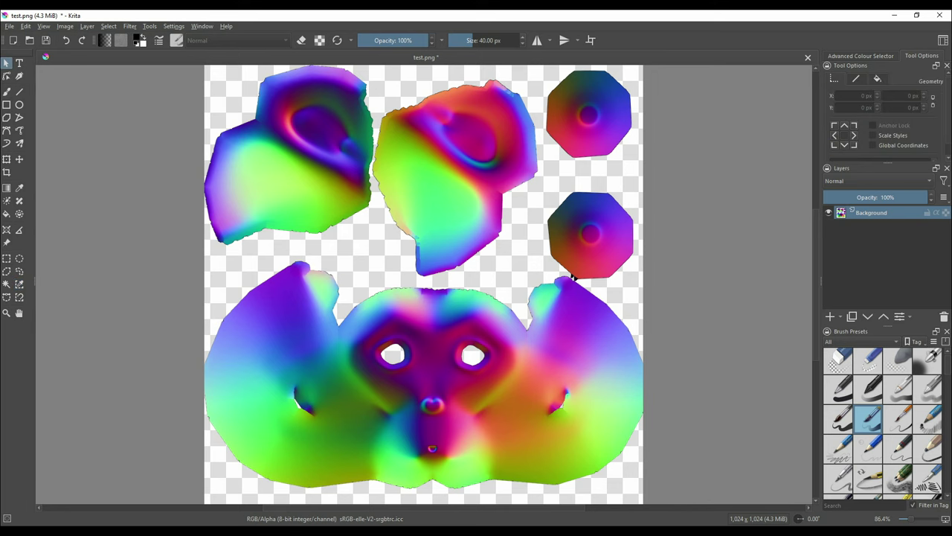
Add a new paint layer beneath the Background layer and fill it with black.
{"action": "key", "text": "b"}
{"action": "key", "text": "Insert"}
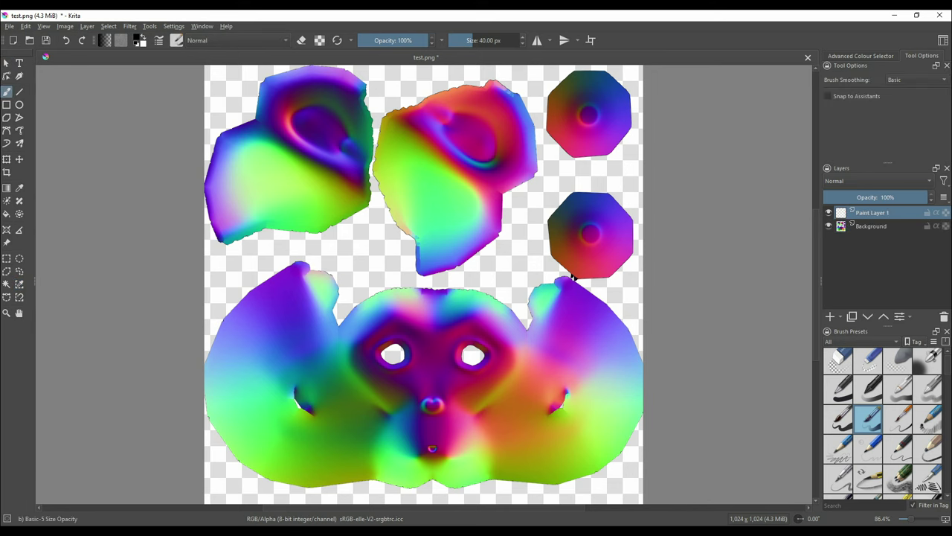
{"action": "key", "text": "ctrl+Page_Down"}
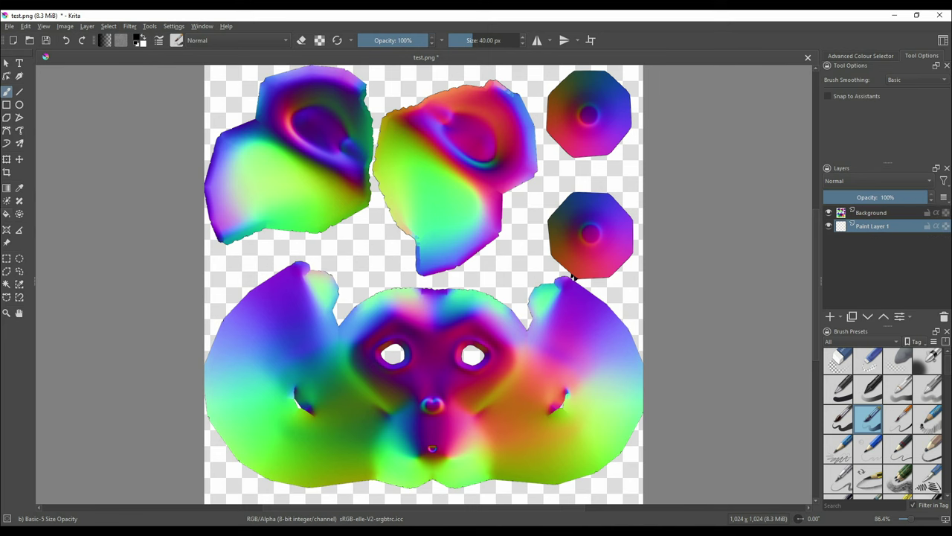
{"action": "left_click", "coordinate": [6, 213]}
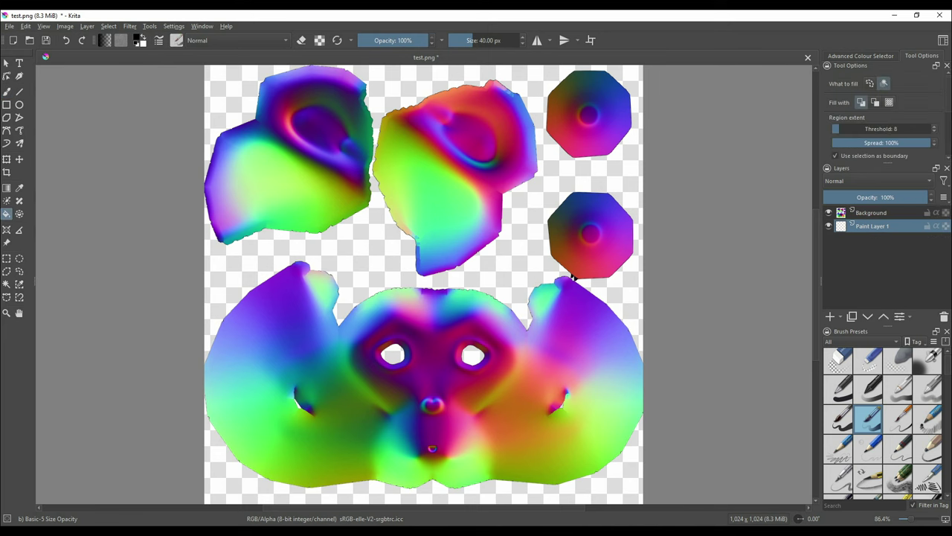
{"action": "left_click", "coordinate": [573, 277]}
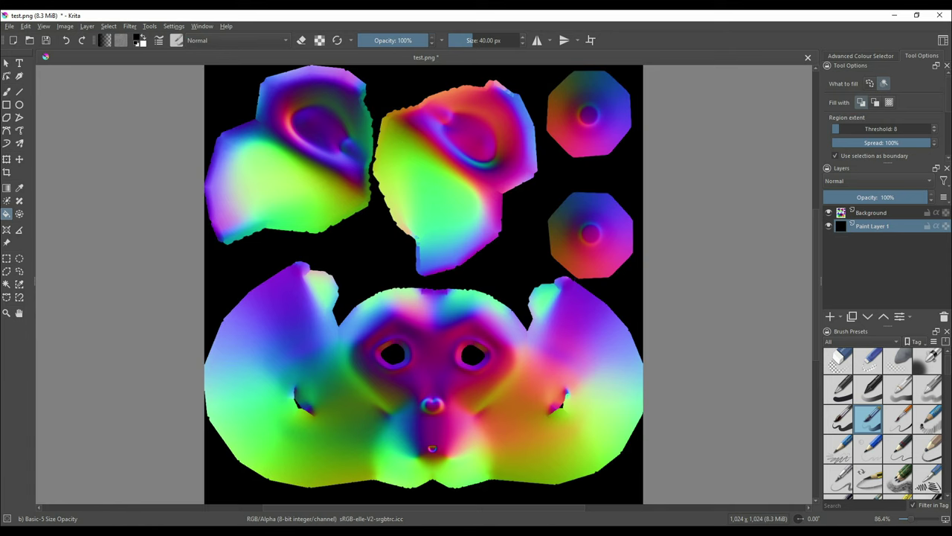
{"action": "left_click", "coordinate": [6, 64]}
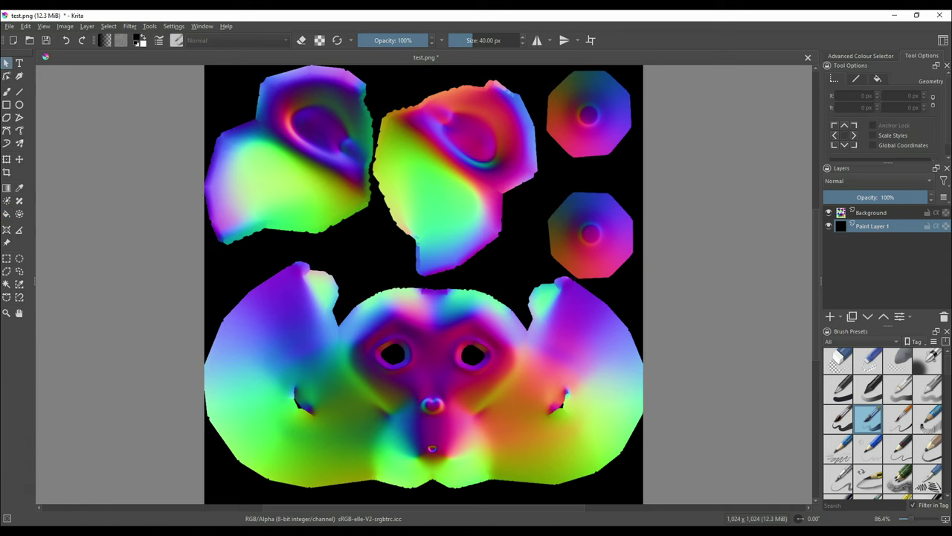
Start G'MIC-Qt on the Background layer and search its filters for "brus".
{"action": "left_click", "coordinate": [871, 213]}
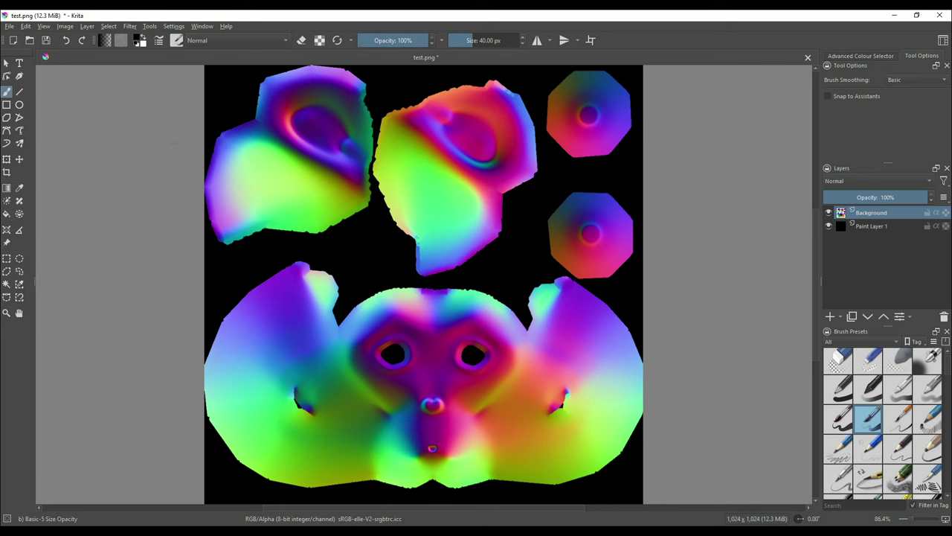
{"action": "left_click", "coordinate": [5, 63]}
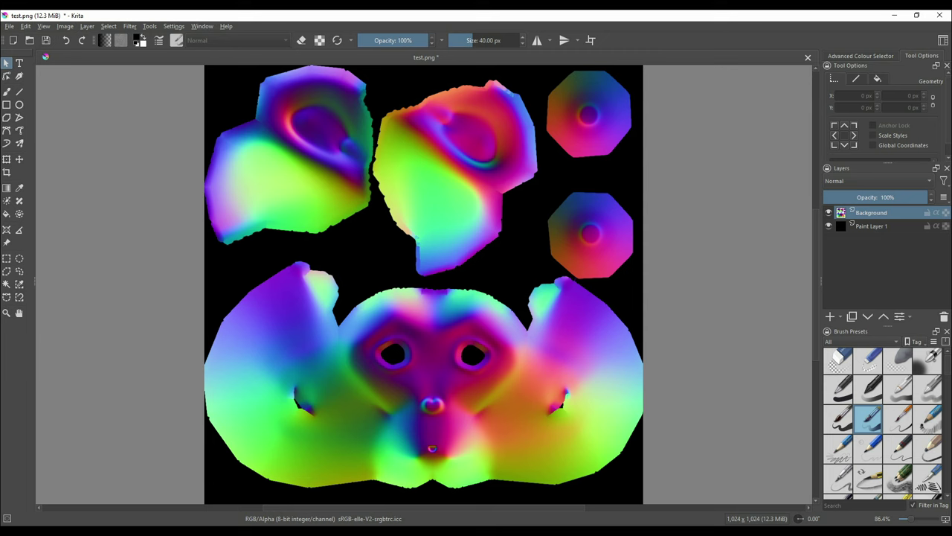
{"action": "left_click", "coordinate": [129, 26]}
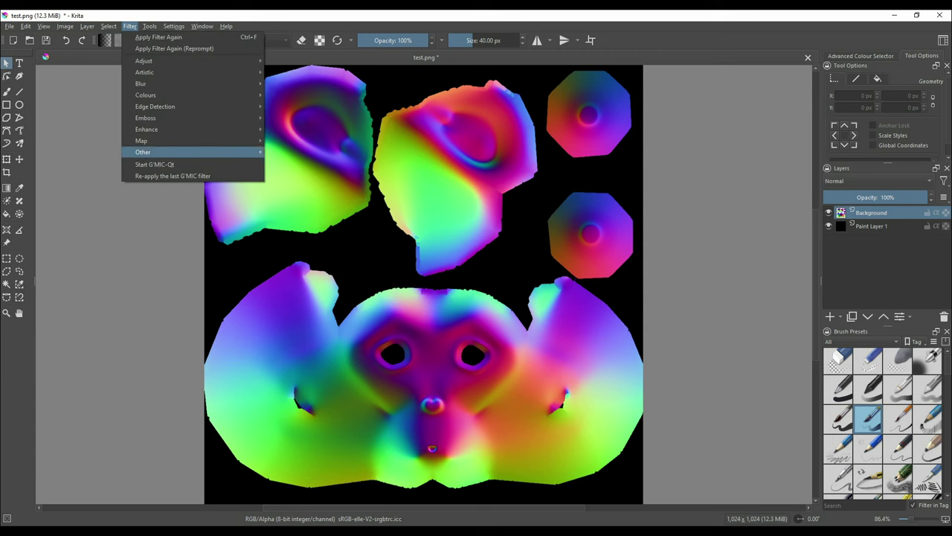
{"action": "left_click", "coordinate": [157, 164]}
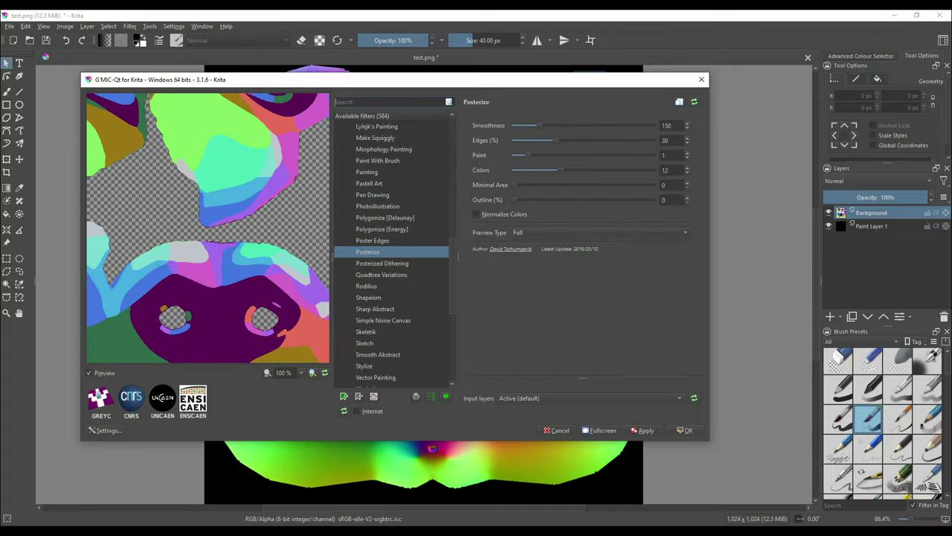
{"action": "left_click", "coordinate": [335, 102]}
{"action": "type", "text": "bru"}
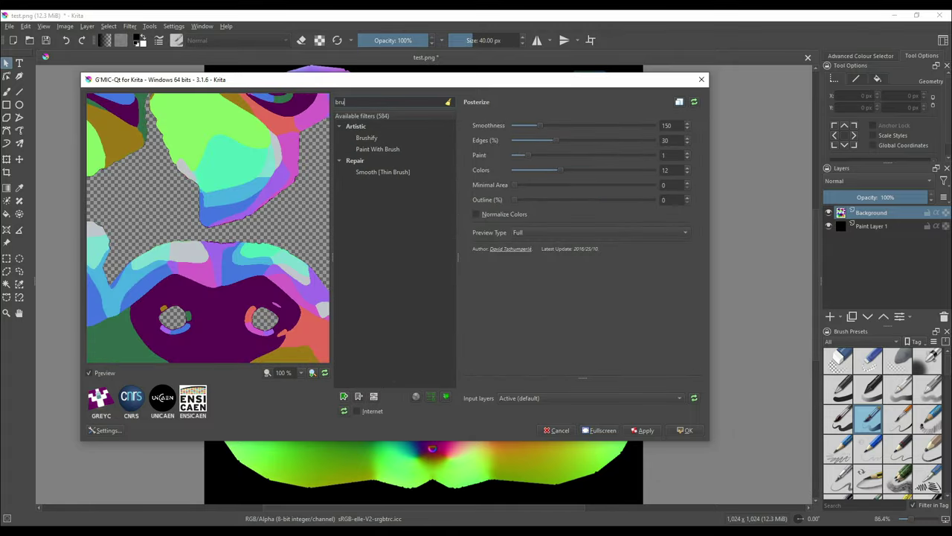
{"action": "type", "text": "s"}
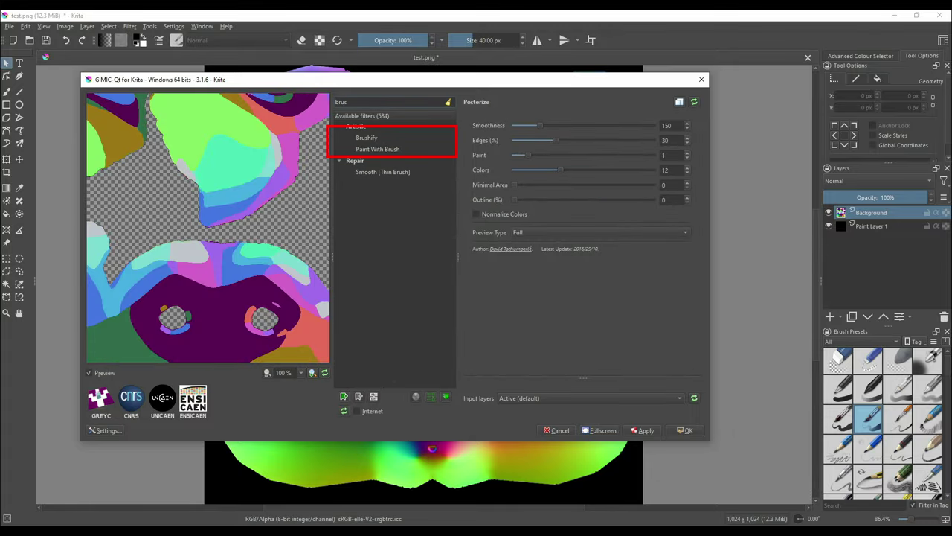
Try the Brushify filter with the Rectangle brush shape and the number of sizes at 16.
{"action": "left_click", "coordinate": [367, 138]}
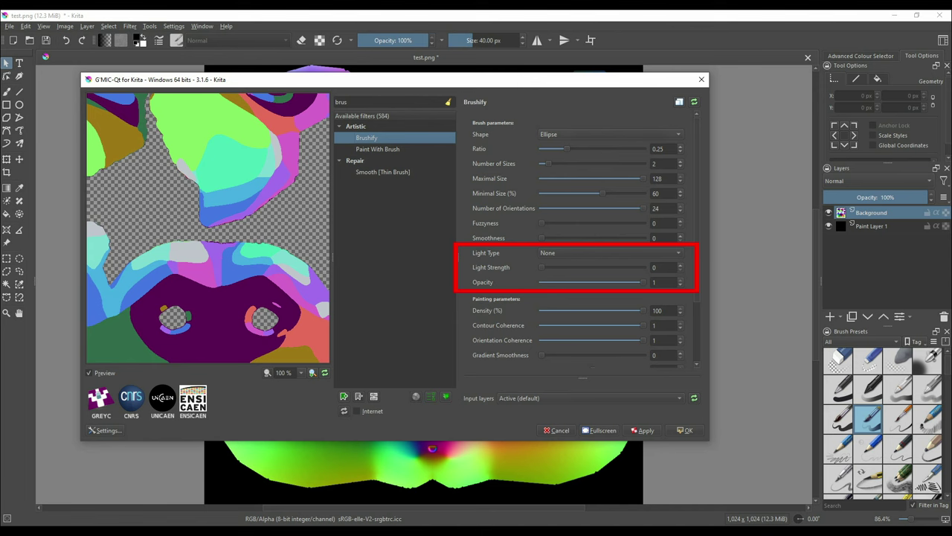
{"action": "left_click", "coordinate": [610, 134]}
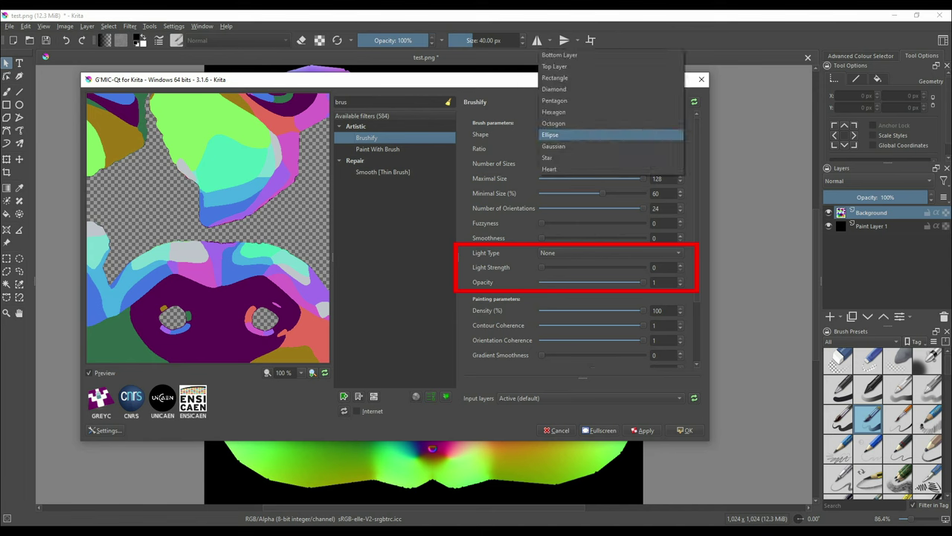
{"action": "left_click", "coordinate": [610, 135]}
{"action": "left_click", "coordinate": [610, 135]}
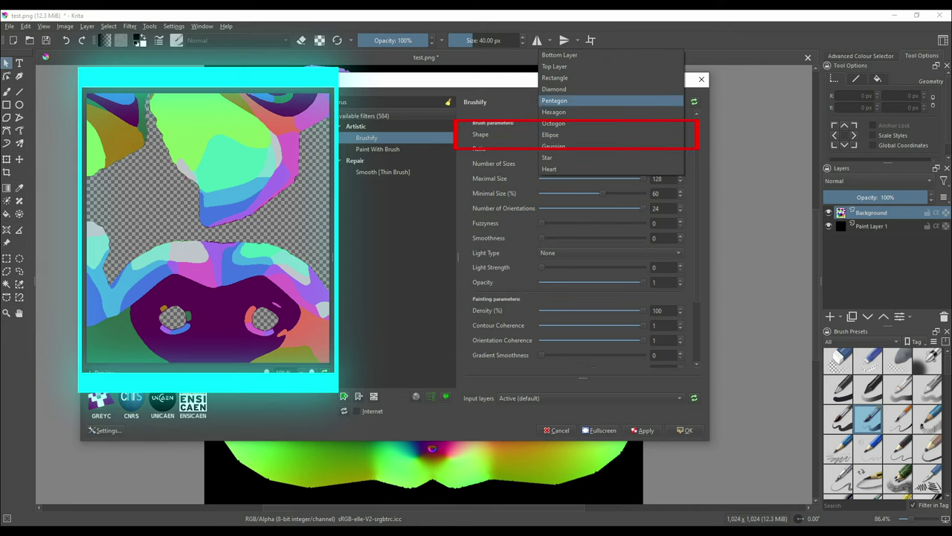
{"action": "left_click", "coordinate": [610, 78]}
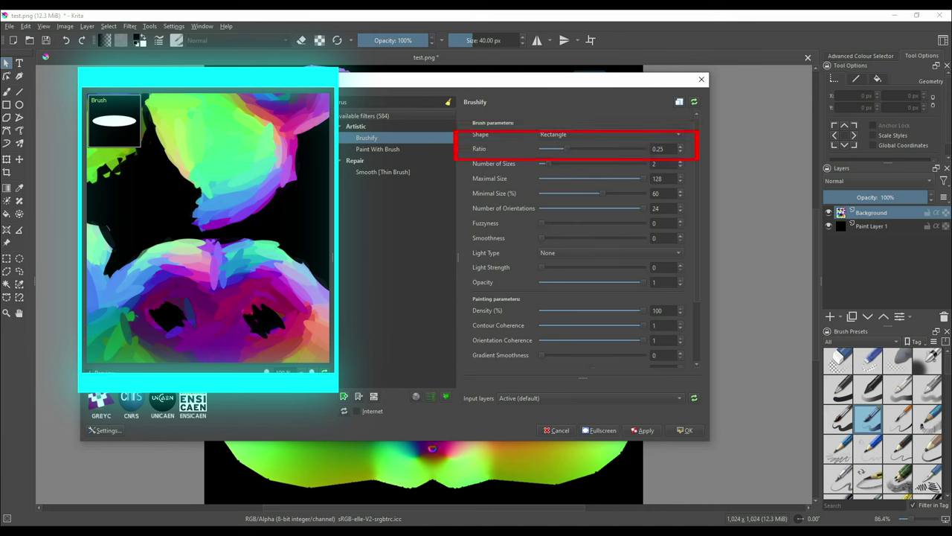
{"action": "left_click", "coordinate": [656, 194]}
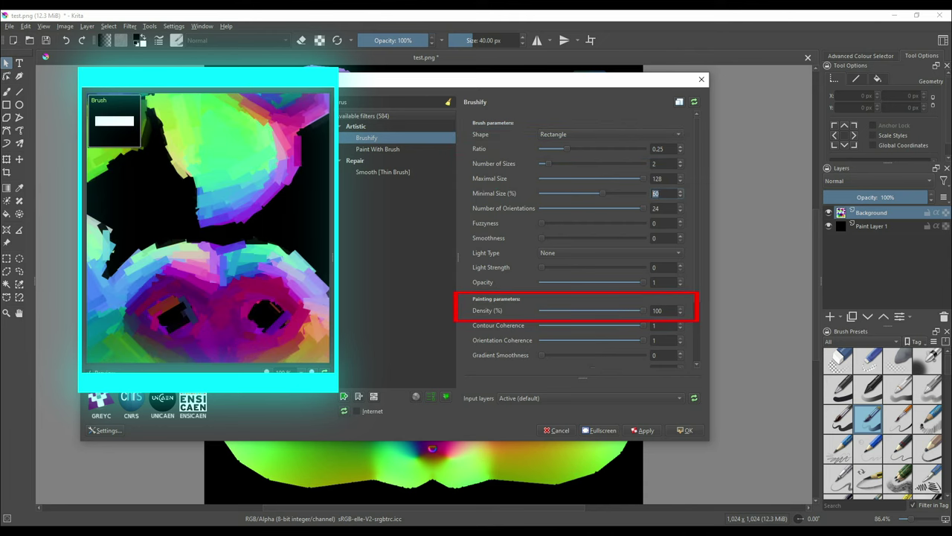
{"action": "left_click_drag", "start_coordinate": [549, 164], "coordinate": [644, 163]}
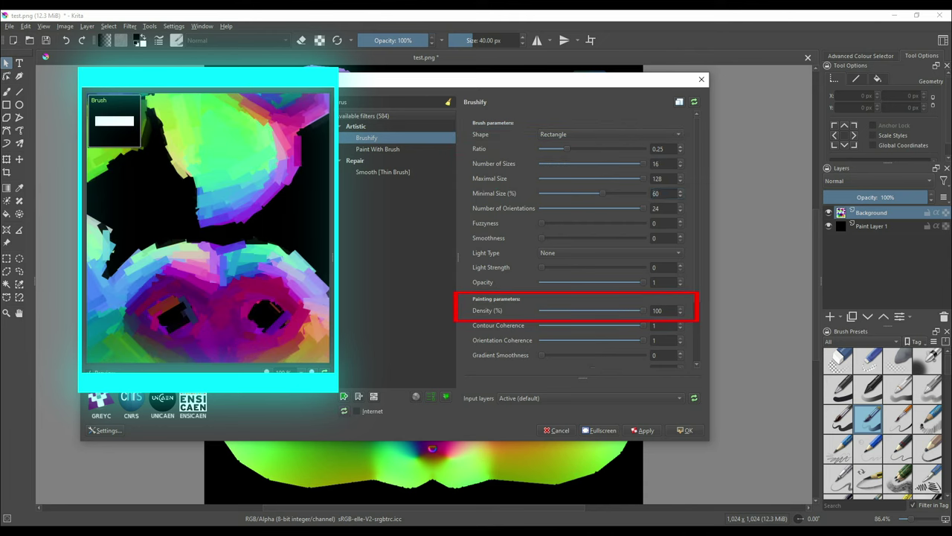
{"action": "left_click", "coordinate": [660, 164]}
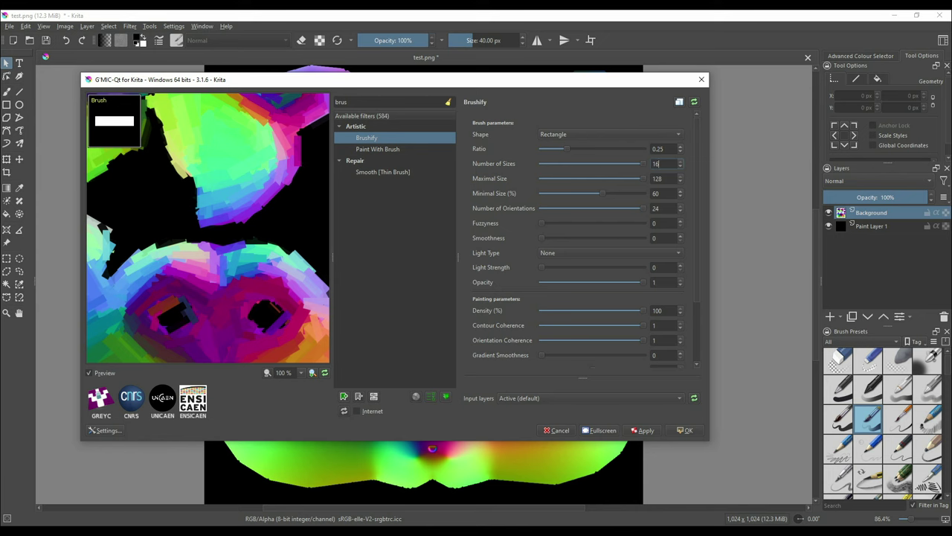
{"action": "left_click", "coordinate": [664, 149]}
Choose the Paint With Brush filter and try the Whirls predefined style with the Fine to Coarse painting order.
{"action": "left_click", "coordinate": [378, 149]}
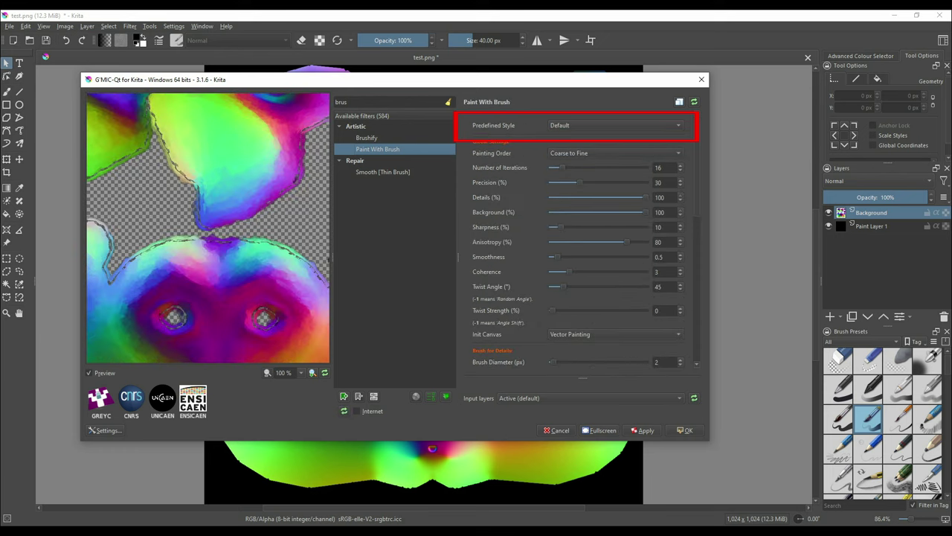
{"action": "left_click", "coordinate": [615, 126]}
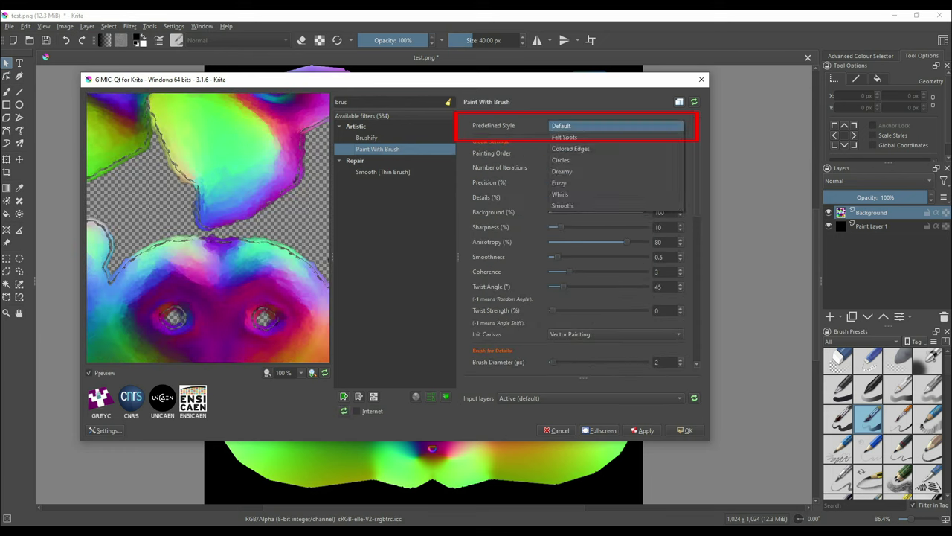
{"action": "left_click", "coordinate": [588, 194]}
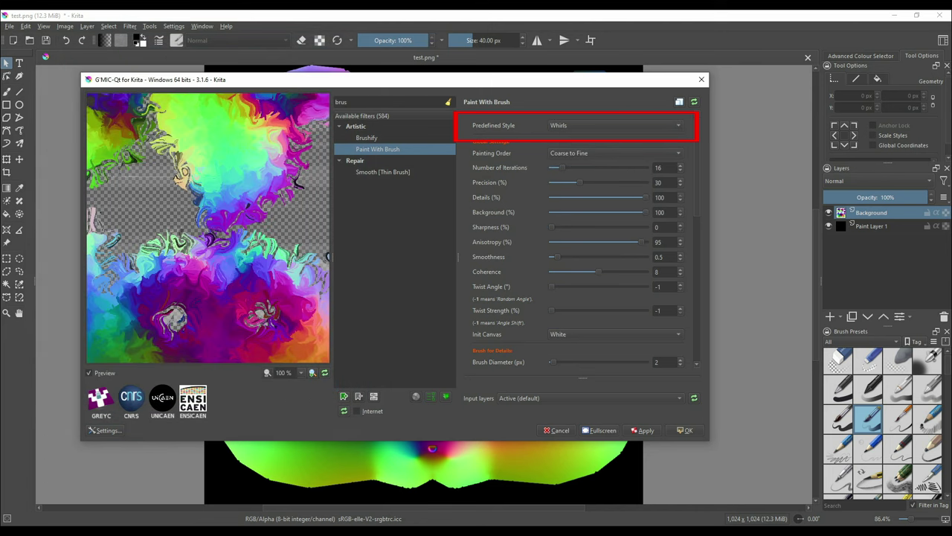
{"action": "left_click", "coordinate": [616, 154]}
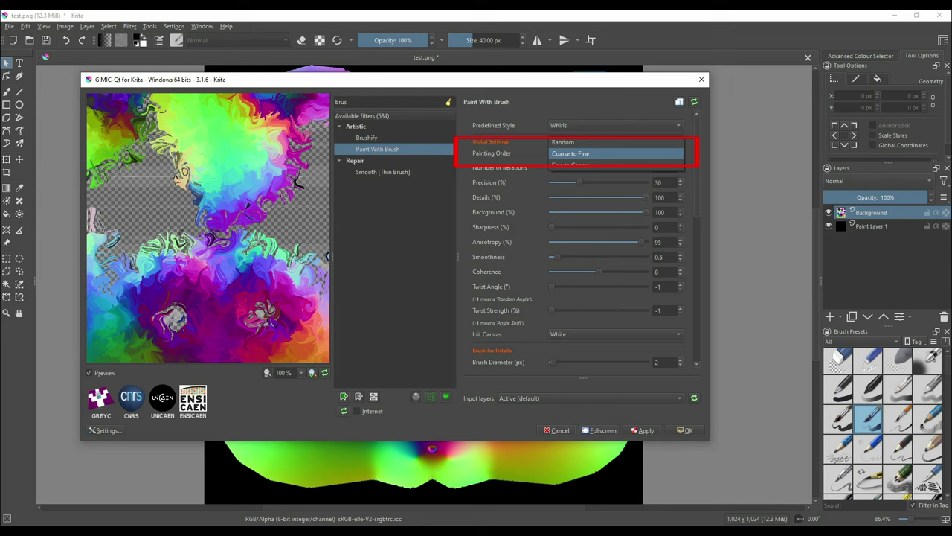
{"action": "key", "text": "Down"}
{"action": "key", "text": "Return"}
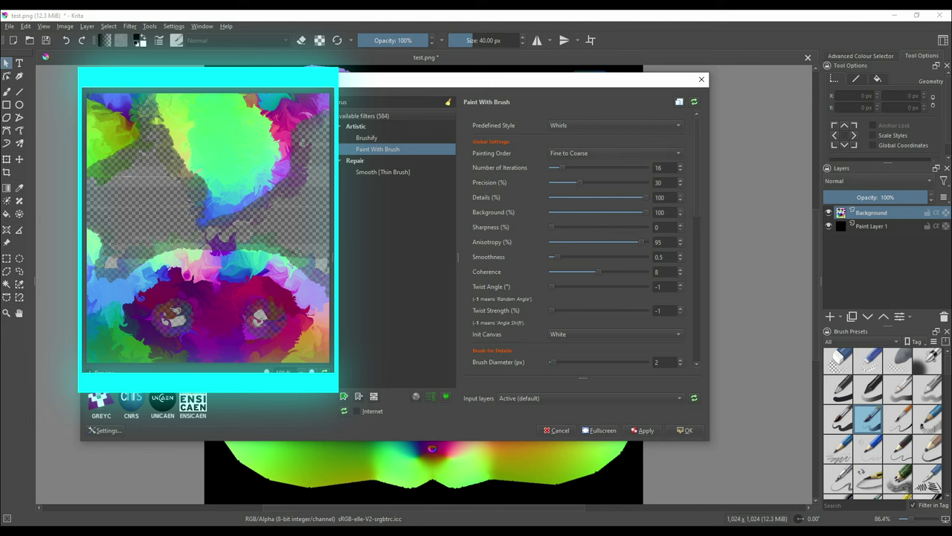
Set the Paint With Brush predefined style to Smooth.
{"action": "key", "text": "alt+Down"}
{"action": "key", "text": "Down"}
{"action": "key", "text": "Return"}
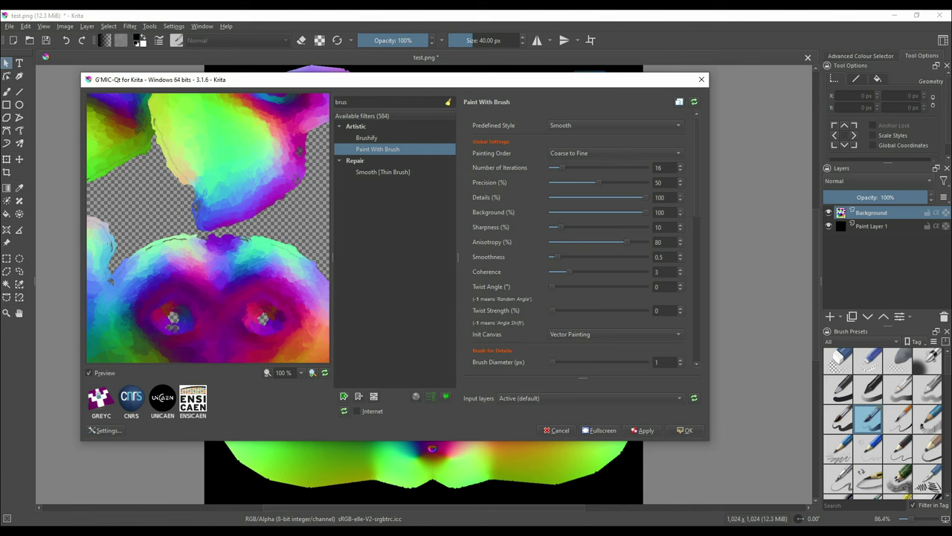
Try detail brush diameters of 100, 50 and 25 px in the Paint With Brush preview.
{"action": "left_click_drag", "start_coordinate": [552, 362], "coordinate": [644, 362]}
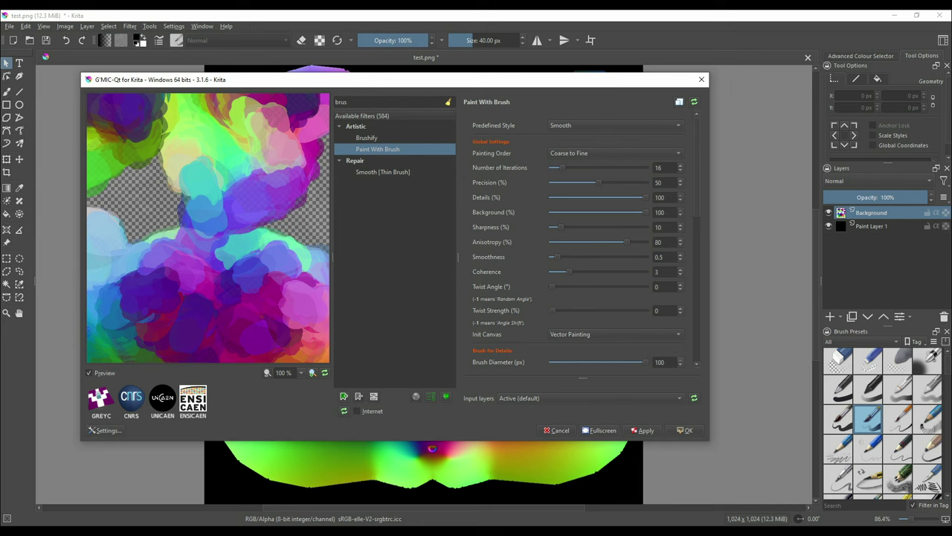
{"action": "double_click", "coordinate": [660, 362]}
{"action": "type", "text": "50"}
{"action": "left_click", "coordinate": [661, 311]}
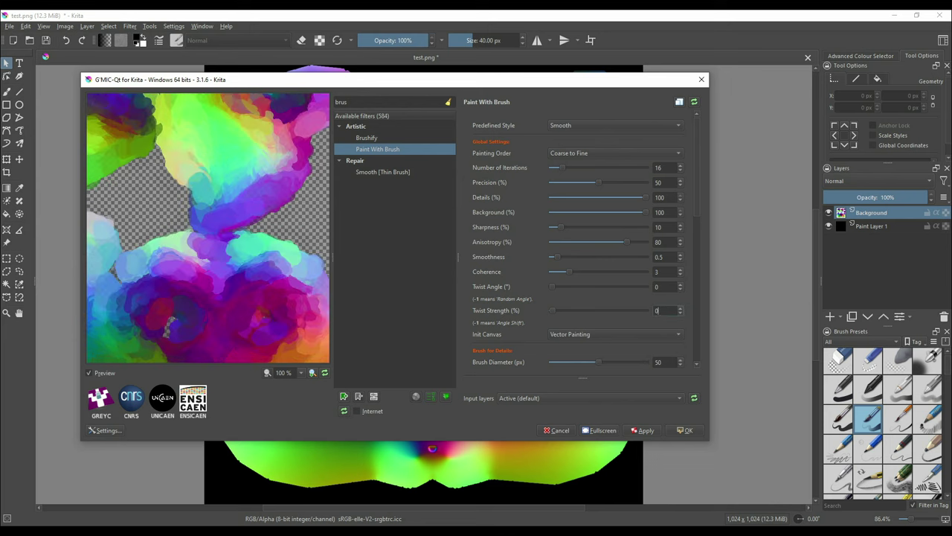
{"action": "double_click", "coordinate": [658, 362]}
{"action": "type", "text": "25"}
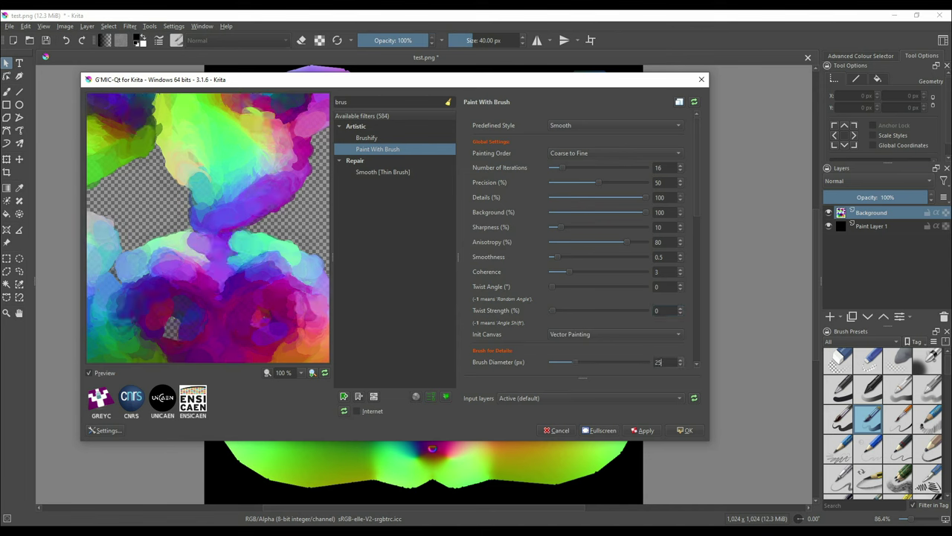
{"action": "left_click", "coordinate": [662, 310]}
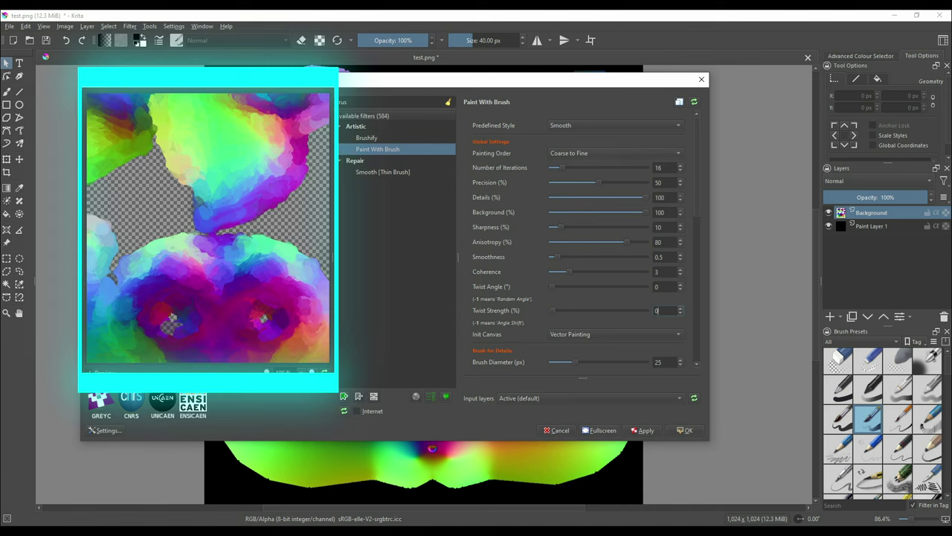
Set the painting order to Fine to Coarse and the detail brush diameter to 100 px, and apply the filter.
{"action": "left_click", "coordinate": [615, 153]}
{"action": "left_click", "coordinate": [588, 165]}
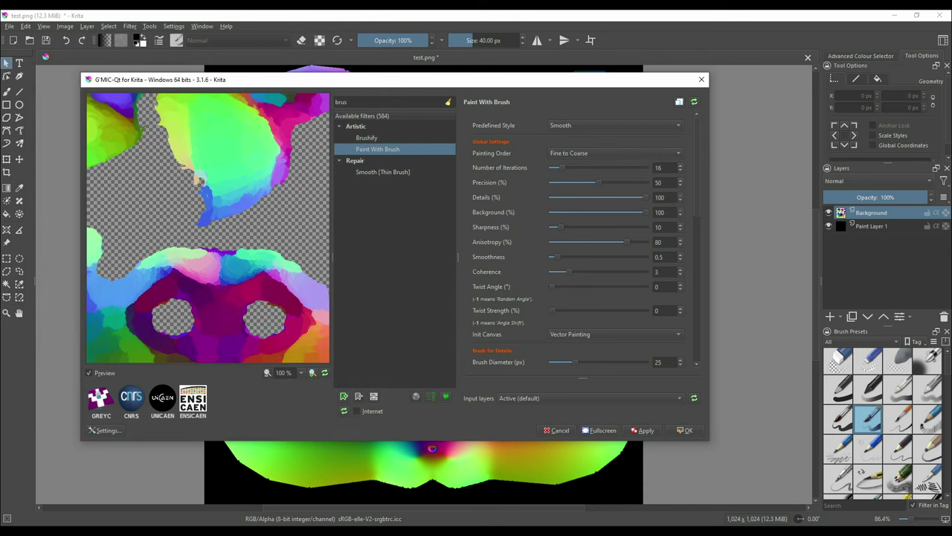
{"action": "double_click", "coordinate": [658, 362]}
{"action": "type", "text": "100"}
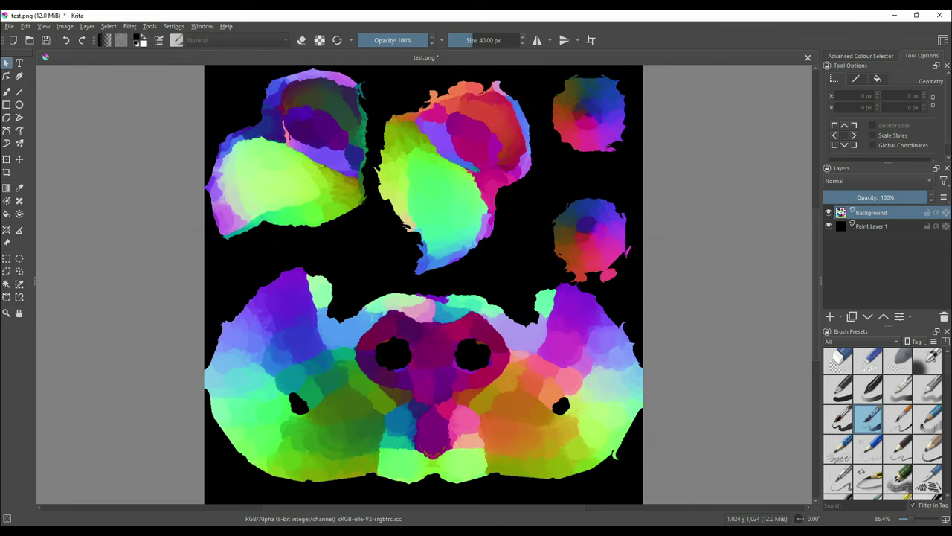
Start exporting the painted normal map image.
{"action": "left_click", "coordinate": [9, 26]}
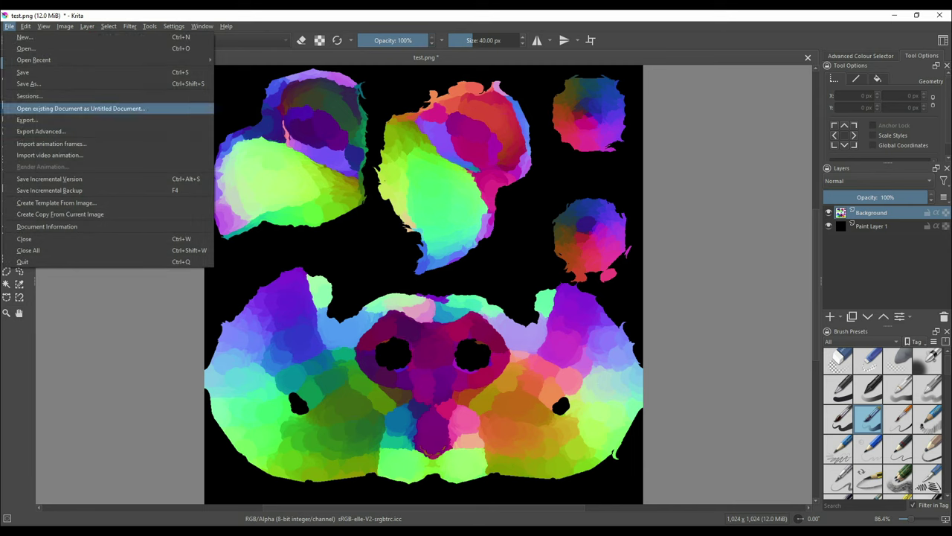
{"action": "left_click", "coordinate": [59, 119]}
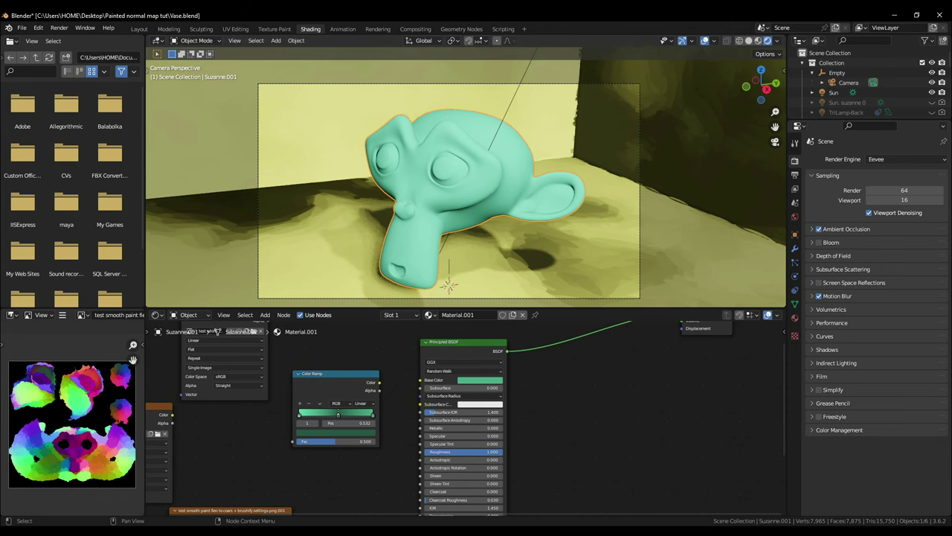
{"action": "left_click_drag", "start_coordinate": [716, 329], "coordinate": [651, 385]}
{"action": "middle_click_drag", "start_coordinate": [550, 465], "coordinate": [643, 328]}
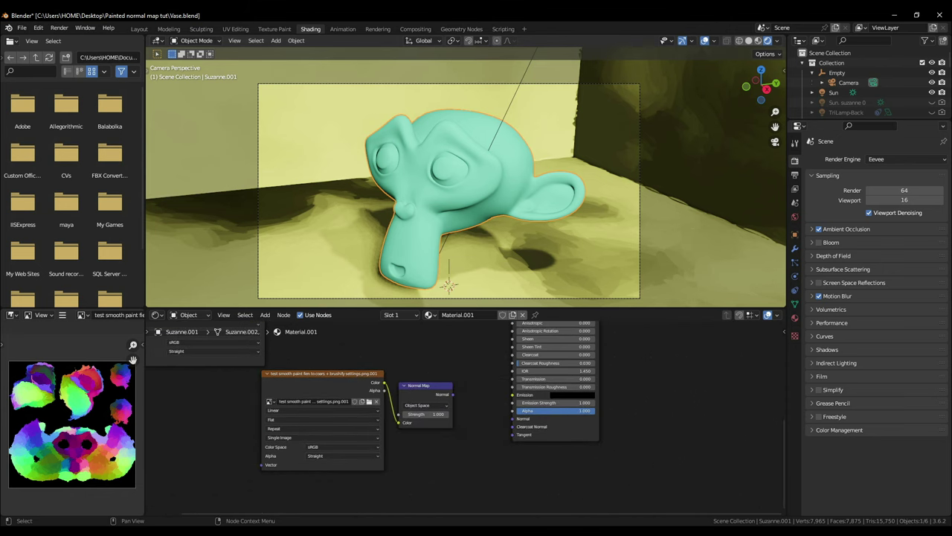
{"action": "key", "text": "shift+a"}
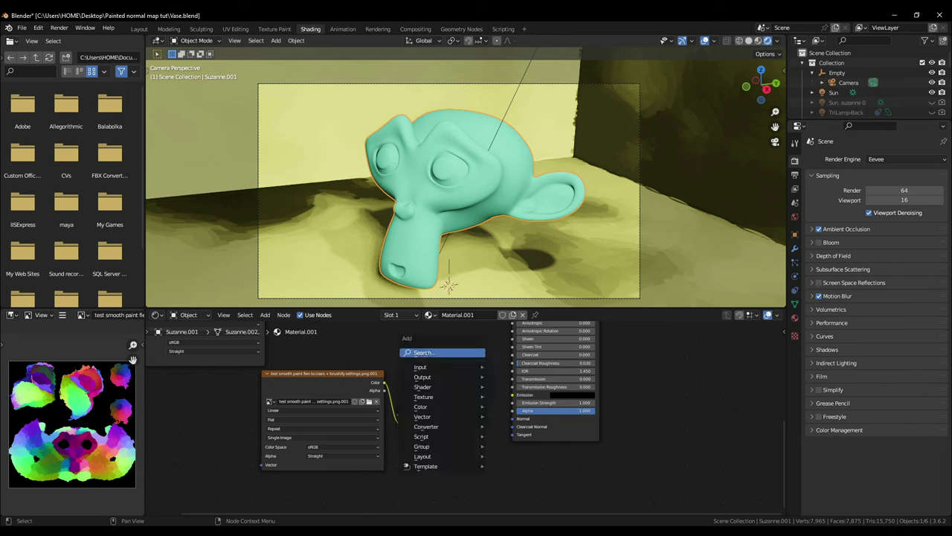
{"action": "type", "text": "norm"}
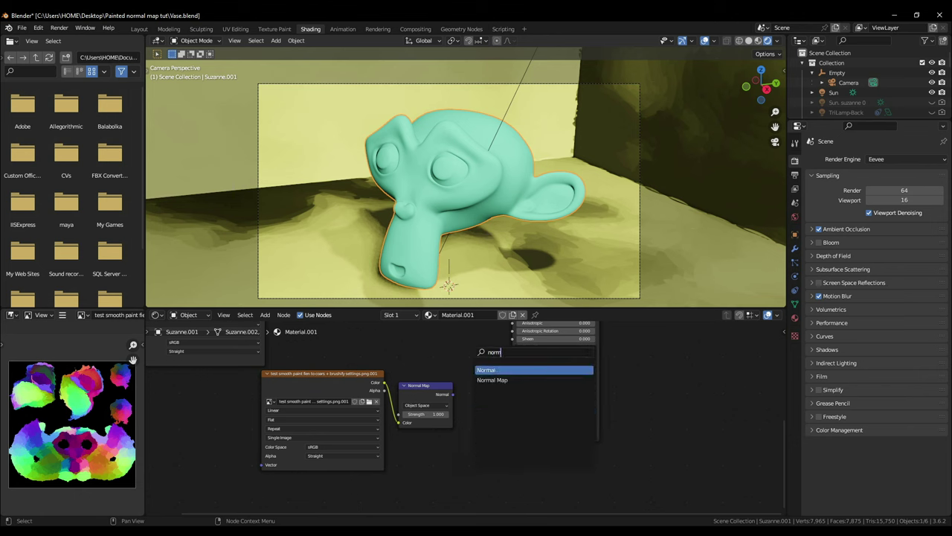
{"action": "key", "text": "Down"}
{"action": "key", "text": "Escape"}
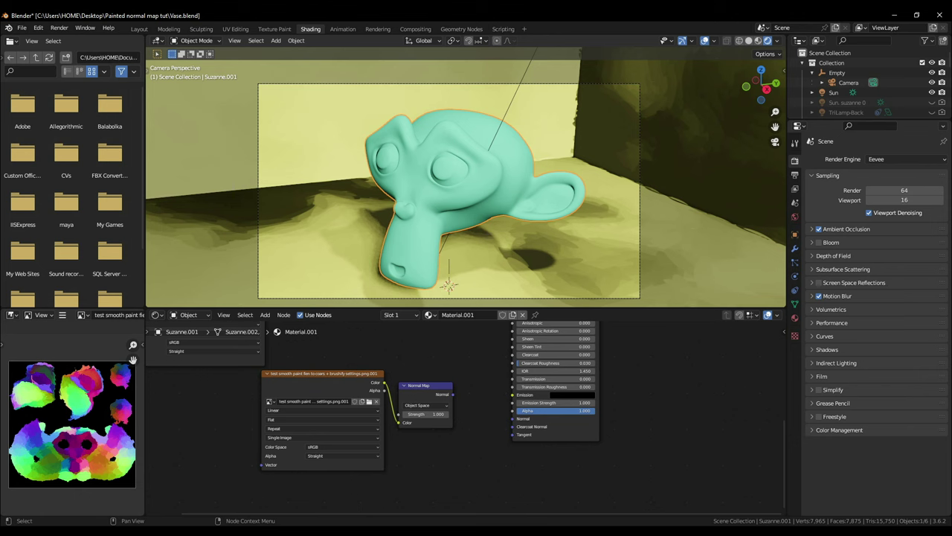
In Blender, set the space of the Suzanne material's Normal Map node to Object Space.
{"action": "scroll", "coordinate": [465, 419], "scroll_direction": "up", "scroll_amount": 3}
{"action": "left_click", "coordinate": [415, 402]}
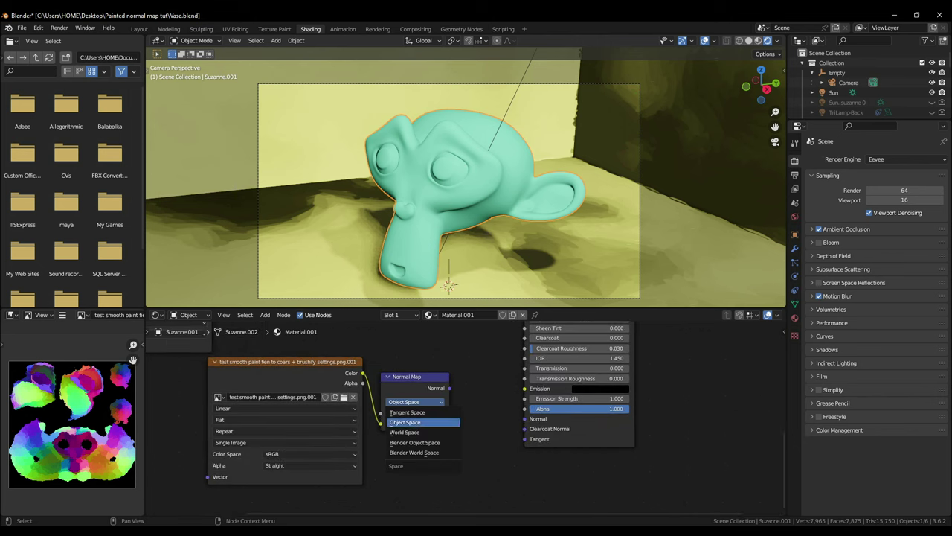
{"action": "left_click", "coordinate": [416, 421]}
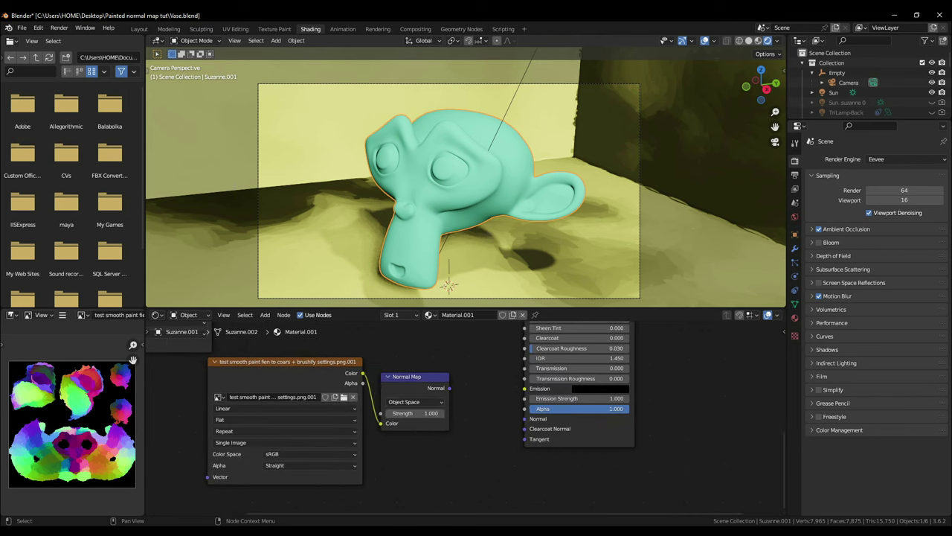
{"action": "key", "text": "shift+a"}
{"action": "type", "text": "ima"}
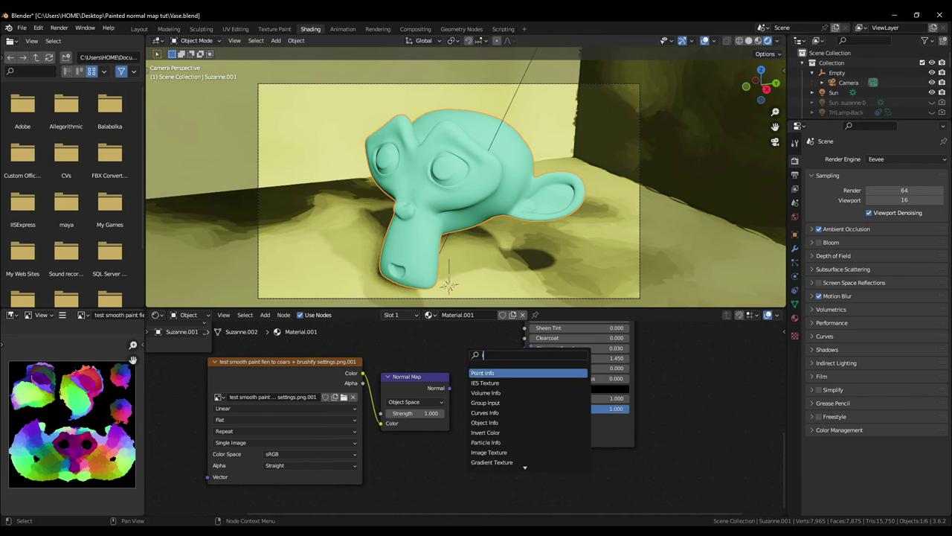
{"action": "type", "text": "ge"}
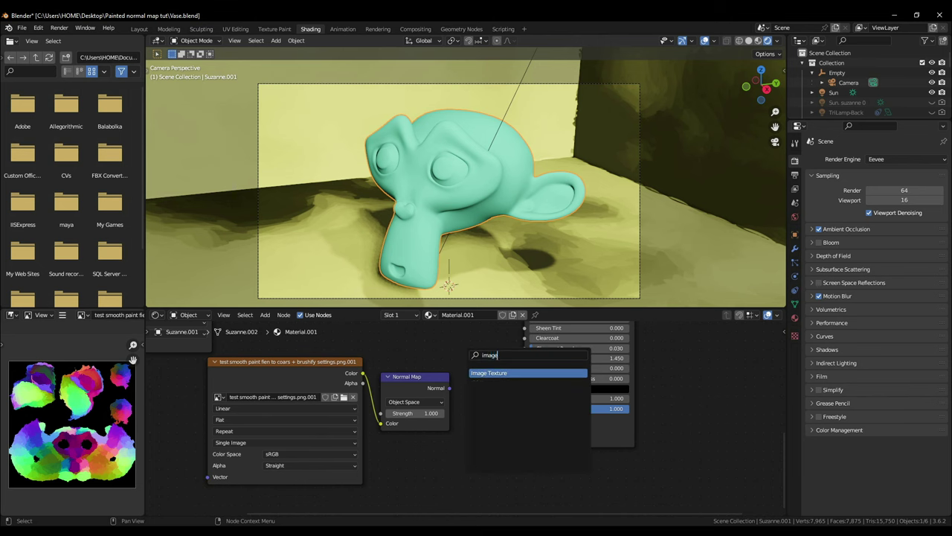
{"action": "key", "text": "Escape"}
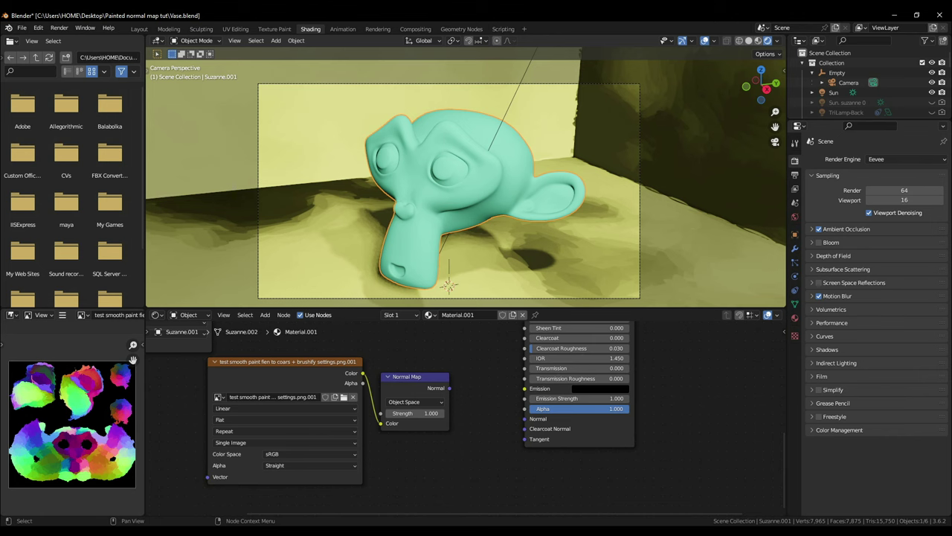
{"action": "left_click", "coordinate": [298, 454]}
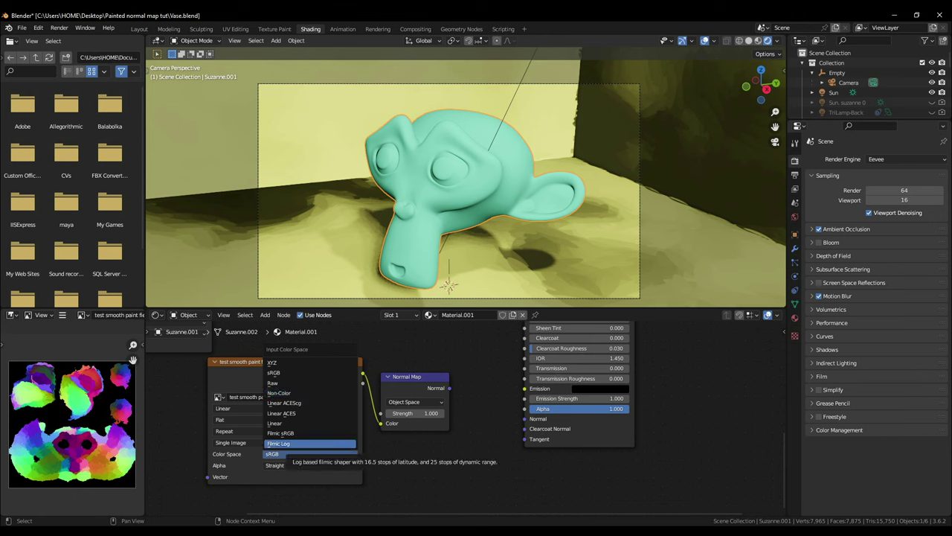
{"action": "key", "text": "Escape"}
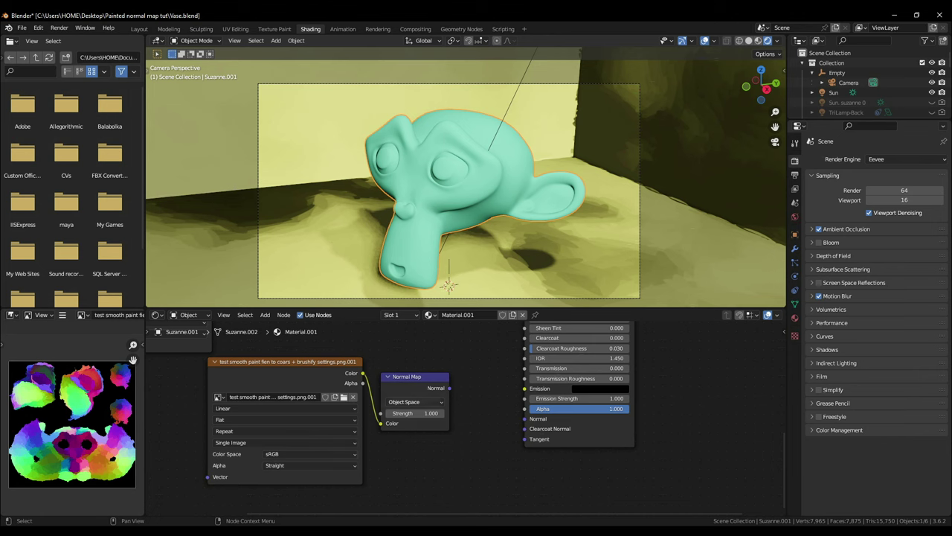
Connect the Normal Map node's Normal output to the Principled BSDF's Normal input.
{"action": "left_click_drag", "start_coordinate": [450, 387], "coordinate": [524, 418]}
{"action": "middle_click_drag", "start_coordinate": [476, 201], "coordinate": [455, 192]}
{"action": "middle_click_drag", "start_coordinate": [449, 255], "coordinate": [476, 275]}
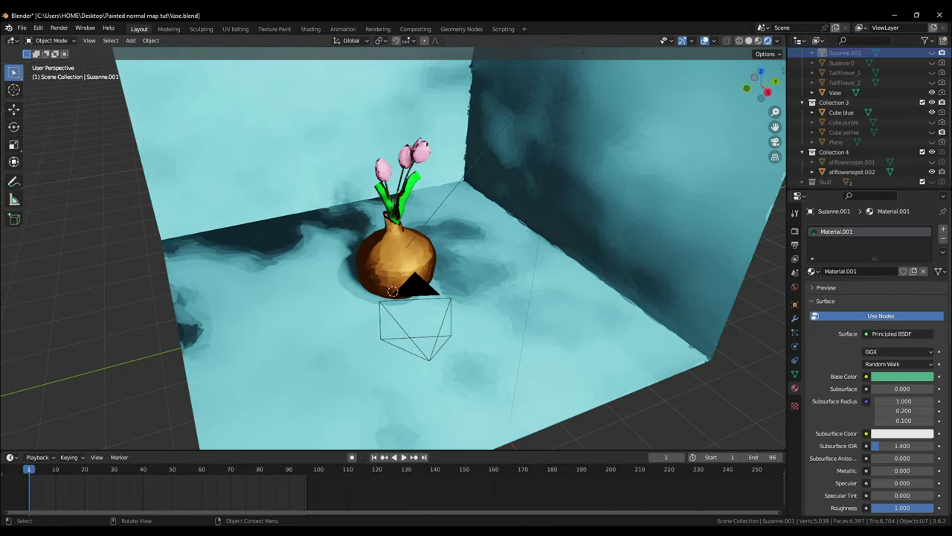
Open the Shading workspace and examine the vase material's image texture and normal map nodes.
{"action": "left_click", "coordinate": [311, 28]}
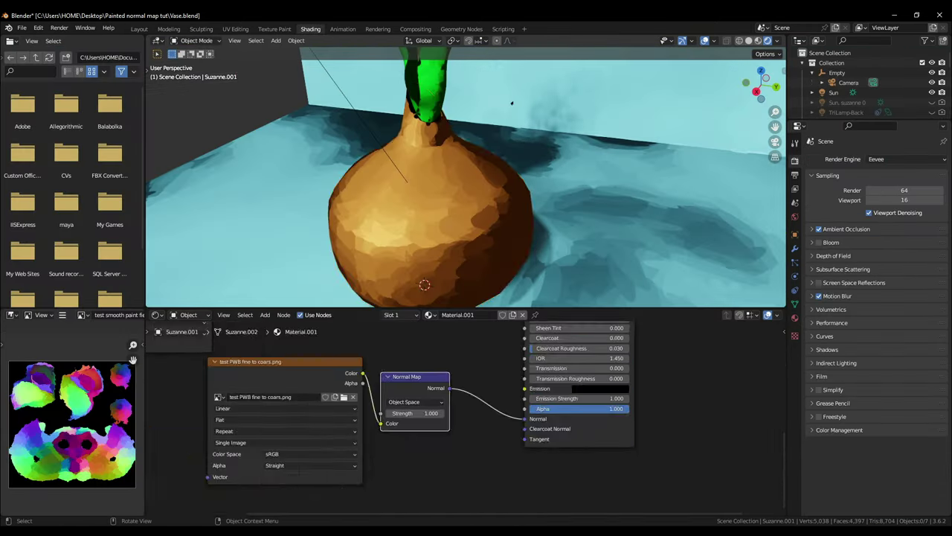
{"action": "middle_click_drag", "start_coordinate": [460, 427], "coordinate": [463, 418]}
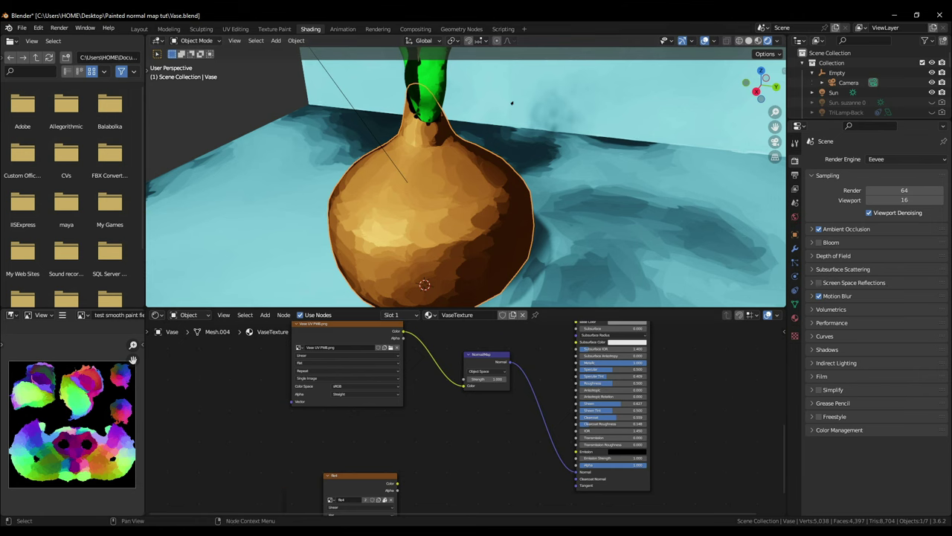
{"action": "scroll", "coordinate": [462, 418], "scroll_direction": "up", "scroll_amount": 3}
{"action": "left_click_drag", "start_coordinate": [342, 396], "coordinate": [331, 441]}
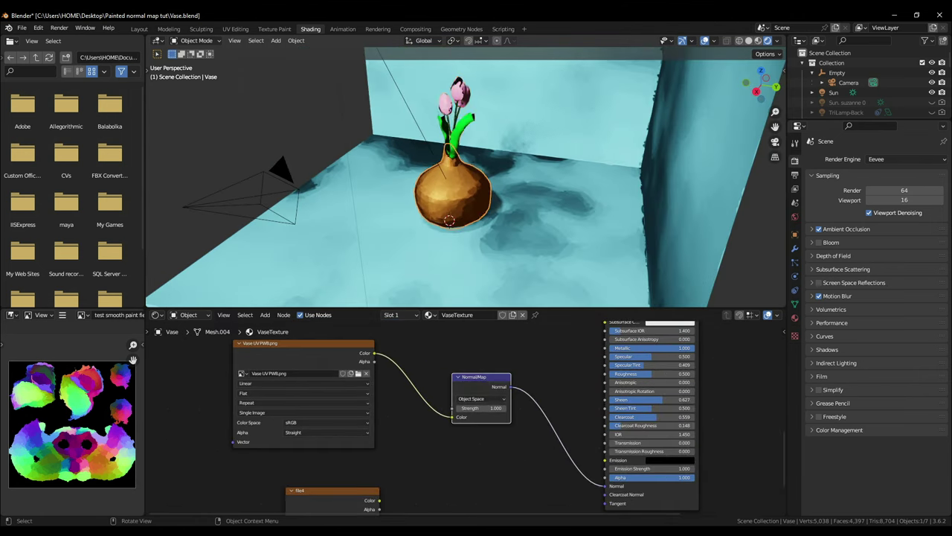
Select the flowers, show their material slots, and rearrange the Normal Map and Principled BSDF nodes of the stem11.001 material.
{"action": "left_click", "coordinate": [457, 104]}
{"action": "left_click", "coordinate": [794, 317]}
{"action": "scroll", "coordinate": [431, 417], "scroll_direction": "down", "scroll_amount": 1}
{"action": "middle_click_drag", "start_coordinate": [454, 357], "coordinate": [476, 432]}
{"action": "scroll", "coordinate": [476, 432], "scroll_direction": "up", "scroll_amount": 2}
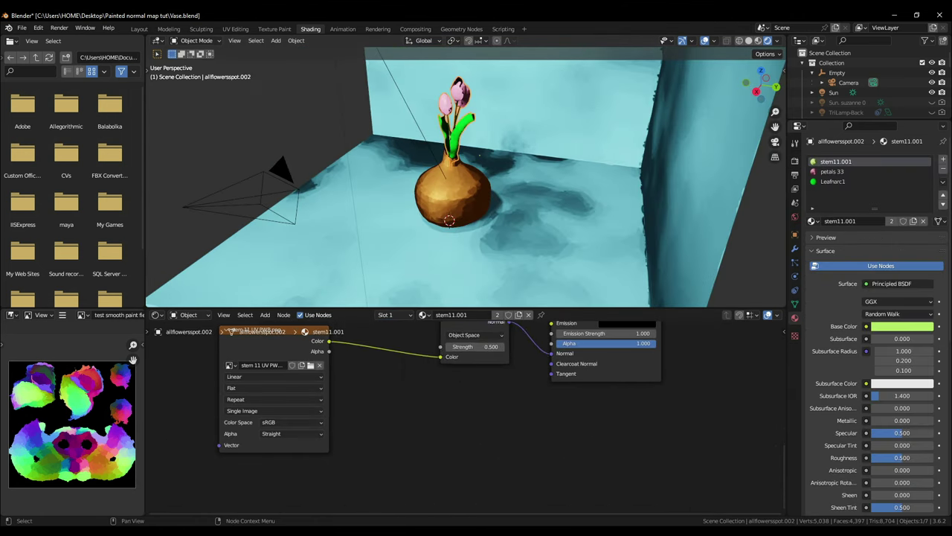
{"action": "left_click_drag", "start_coordinate": [474, 359], "coordinate": [451, 407]}
{"action": "left_click_drag", "start_coordinate": [614, 364], "coordinate": [619, 396]}
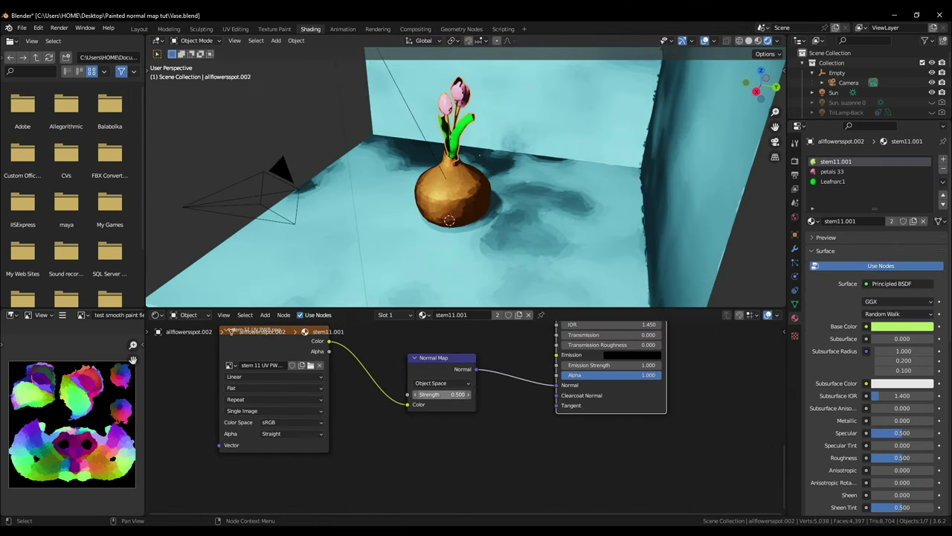
Try a Normal Map strength of 1 on the stem11.001 material and restore it to 0.5.
{"action": "scroll", "coordinate": [426, 186], "scroll_direction": "up", "scroll_amount": 5}
{"action": "middle_click_drag", "start_coordinate": [426, 186], "coordinate": [465, 256]}
{"action": "double_click", "coordinate": [455, 394]}
{"action": "type", "text": "1"}
{"action": "key", "text": "Return"}
{"action": "scroll", "coordinate": [461, 216], "scroll_direction": "down", "scroll_amount": 3}
{"action": "mouse_move", "coordinate": [462, 216]}
{"action": "middle_mouse_down"}
{"action": "mouse_move", "coordinate": [521, 179]}
{"action": "mouse_move", "coordinate": [463, 217]}
{"action": "middle_mouse_up"}
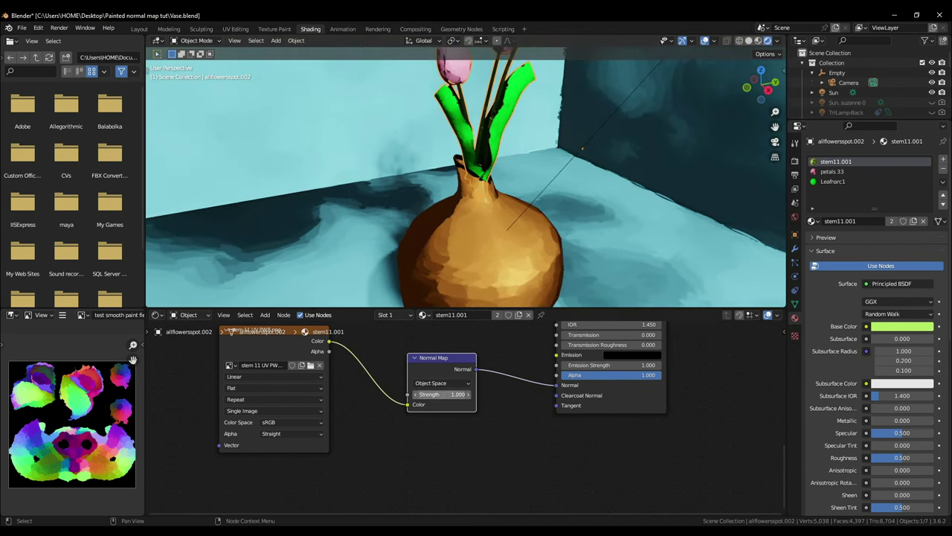
{"action": "double_click", "coordinate": [448, 395]}
{"action": "type", "text": ".5"}
{"action": "key", "text": "Return"}
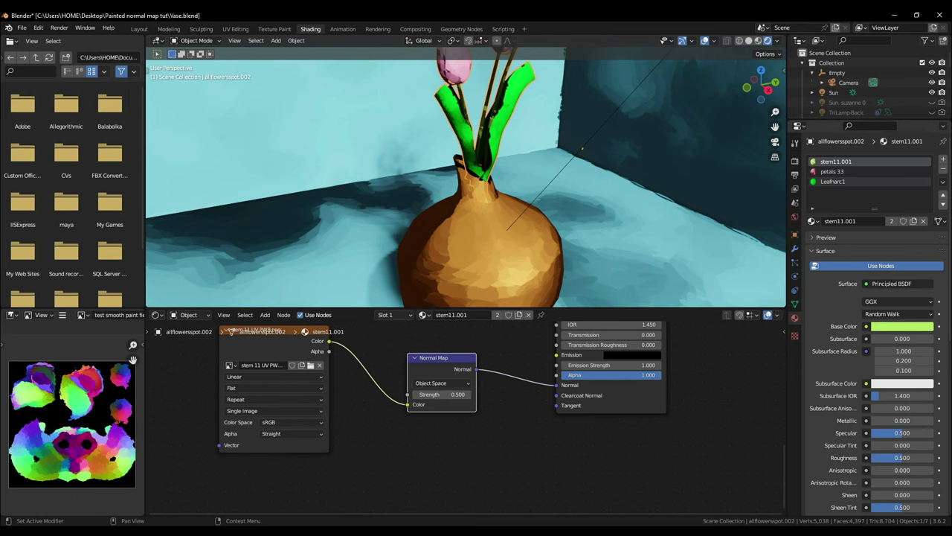
Try a Normal Map strength of 1 on the Leafnarc1 leaf material and settle on 0.1.
{"action": "left_click", "coordinate": [833, 181]}
{"action": "middle_click_drag", "start_coordinate": [524, 338], "coordinate": [474, 417]}
{"action": "left_click", "coordinate": [494, 390]}
{"action": "type", "text": "1"}
{"action": "key", "text": "Return"}
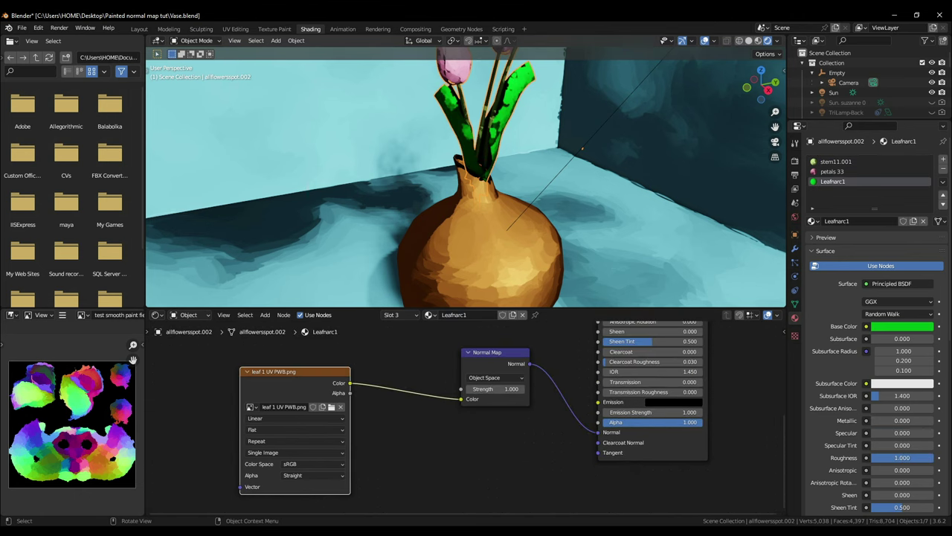
{"action": "left_click", "coordinate": [494, 389]}
{"action": "type", "text": ".1"}
{"action": "key", "text": "Return"}
{"action": "scroll", "coordinate": [476, 179], "scroll_direction": "up", "scroll_amount": 4}
{"action": "mouse_move", "coordinate": [476, 179]}
{"action": "middle_mouse_down"}
{"action": "mouse_move", "coordinate": [513, 177]}
{"action": "mouse_move", "coordinate": [474, 183]}
{"action": "middle_mouse_up"}
{"action": "scroll", "coordinate": [474, 183], "scroll_direction": "down", "scroll_amount": 4}
Compare the color space settings of the normal map image textures in the petals 33 and stem11.001 materials.
{"action": "left_click", "coordinate": [833, 172]}
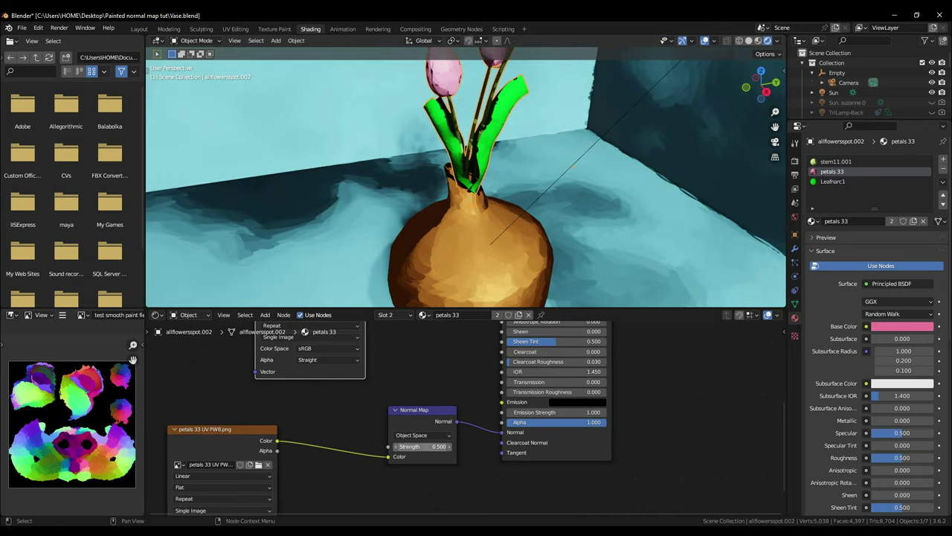
{"action": "middle_click_drag", "start_coordinate": [406, 494], "coordinate": [477, 420]}
{"action": "scroll", "coordinate": [476, 420], "scroll_direction": "down", "scroll_amount": 1}
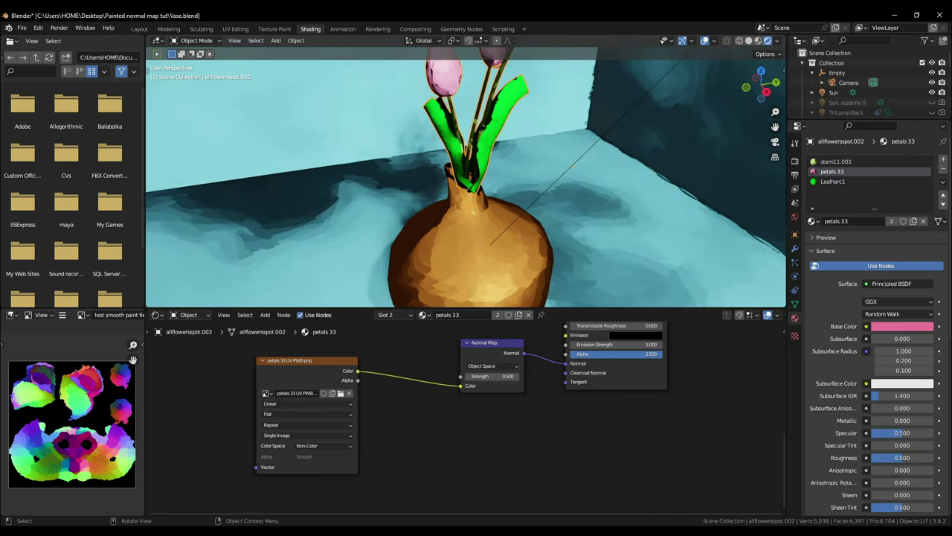
{"action": "left_click", "coordinate": [836, 161]}
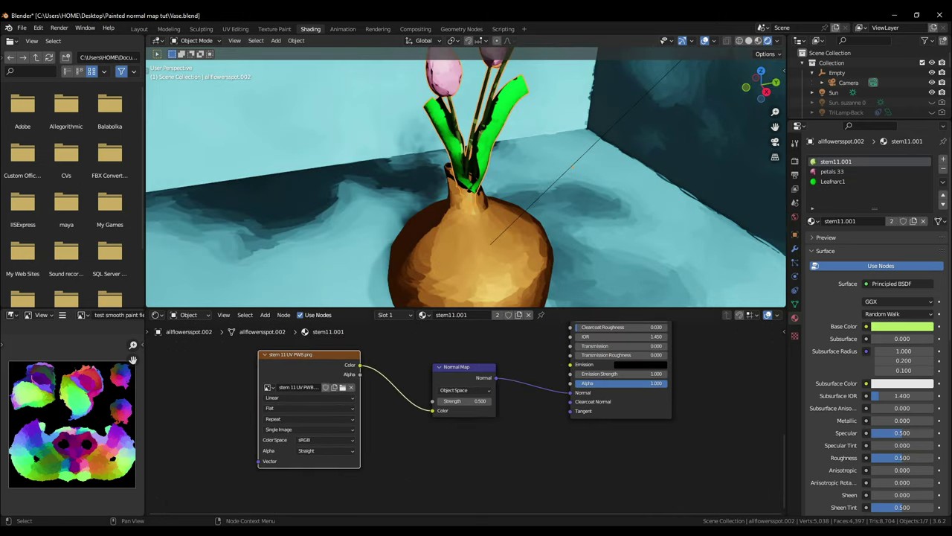
{"action": "left_click", "coordinate": [831, 171]}
{"action": "left_click", "coordinate": [324, 445]}
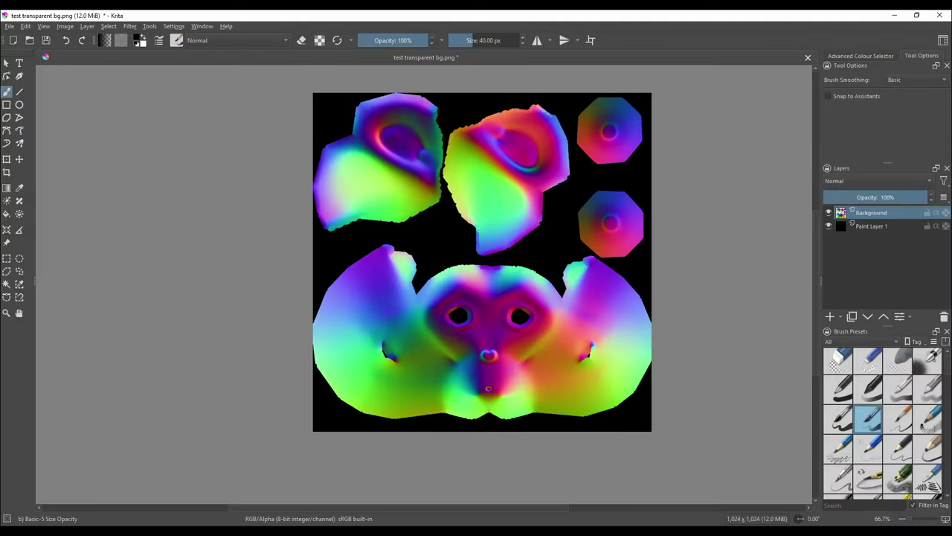
In Krita, search the G'MIC filters for "bru" and open the Number of Iterations of Paint With Brush for editing.
{"action": "left_click", "coordinate": [129, 26]}
{"action": "left_click", "coordinate": [155, 164]}
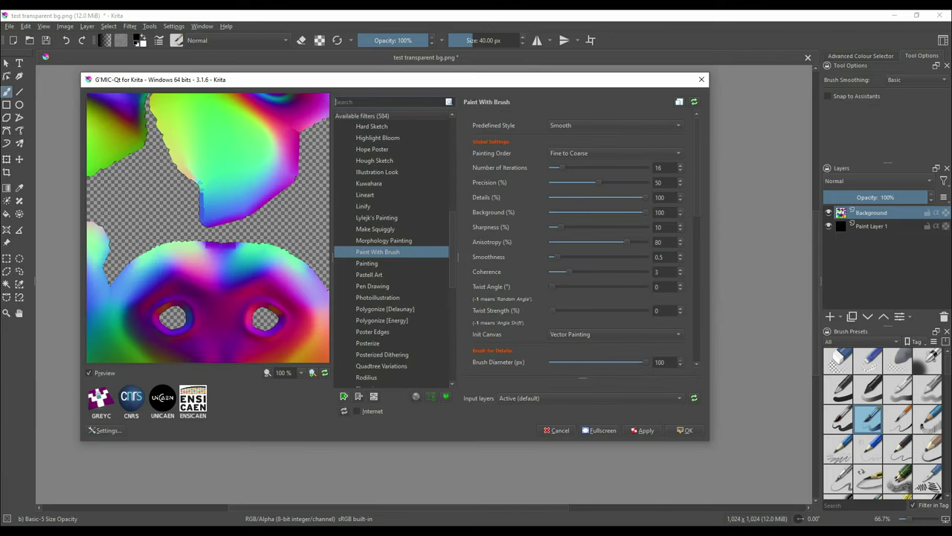
{"action": "type", "text": "bru"}
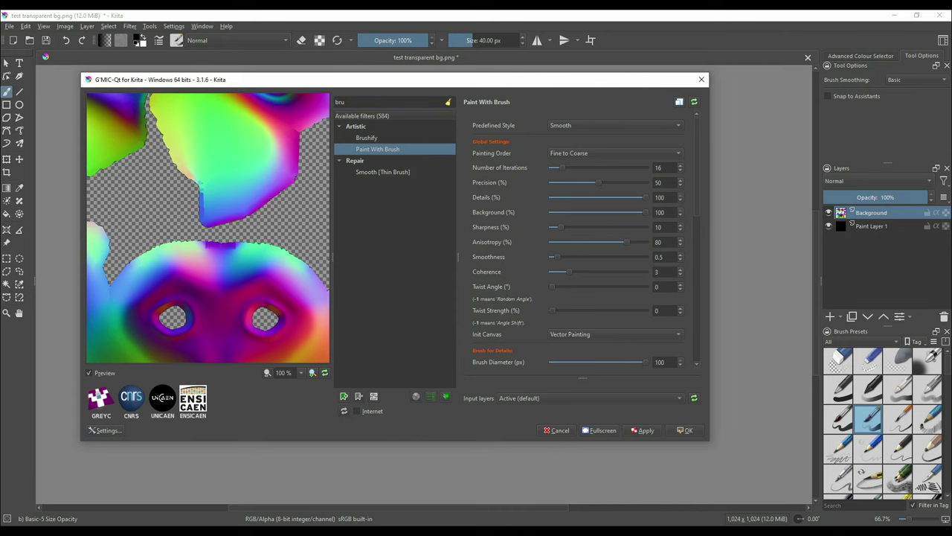
{"action": "left_click", "coordinate": [662, 167]}
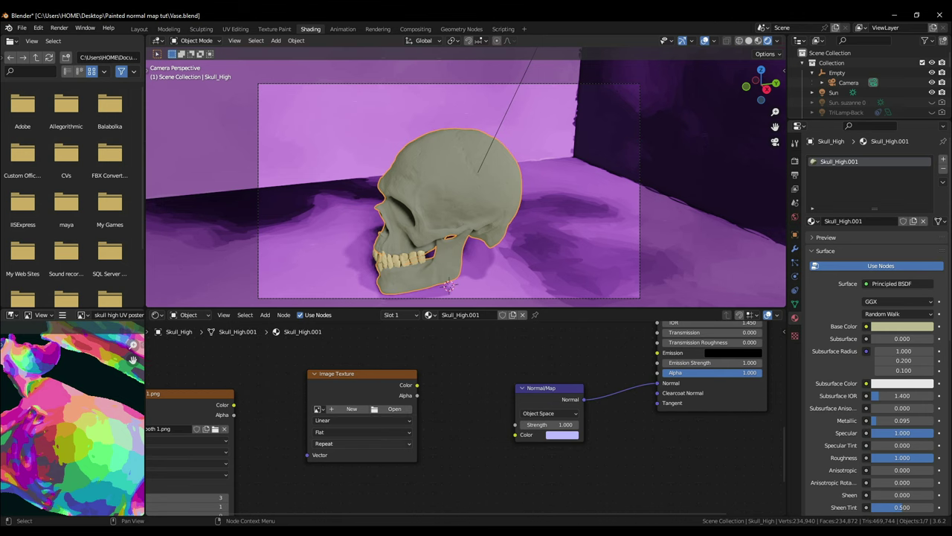
{"action": "left_click", "coordinate": [361, 443]}
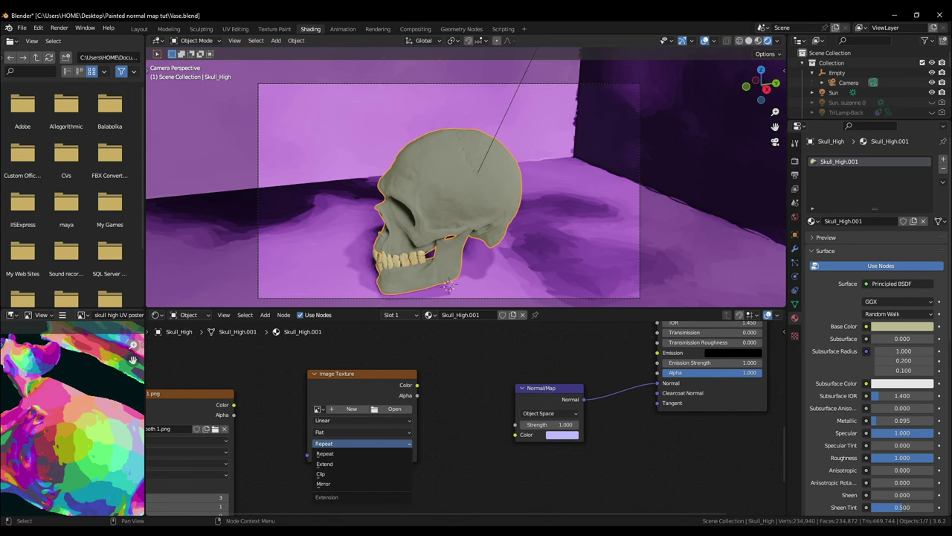
{"action": "left_click", "coordinate": [362, 432]}
{"action": "left_click", "coordinate": [361, 421]}
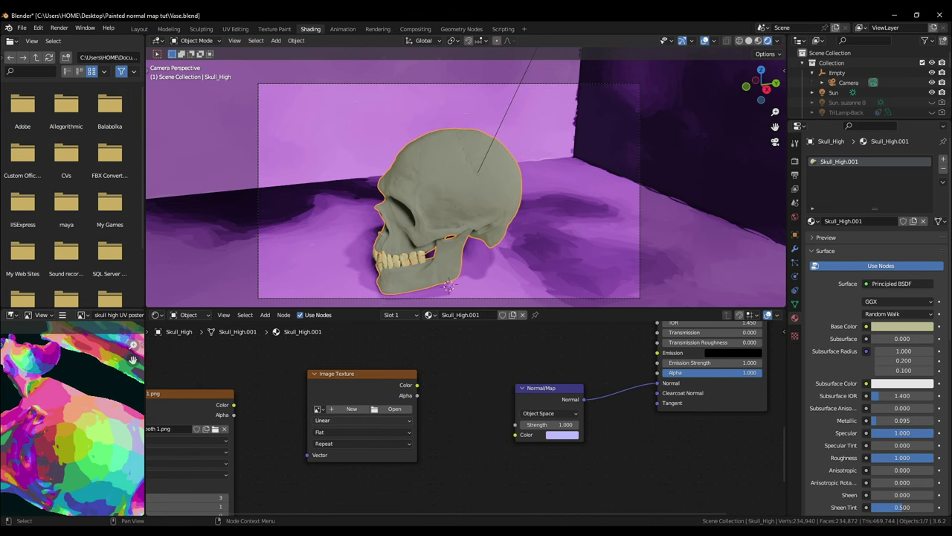
In Blender, load skull high UV pwb smooth 1.png, 2.png and 3.png from the skull folder as an image sequence in the empty Image Texture.
{"action": "left_click", "coordinate": [391, 408]}
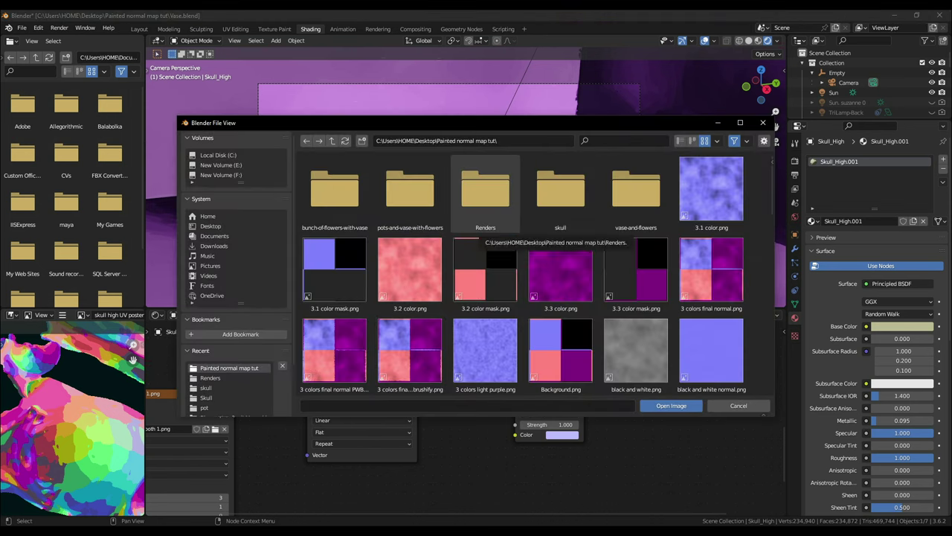
{"action": "left_click", "coordinate": [560, 195]}
{"action": "double_click", "coordinate": [560, 192]}
{"action": "left_click", "coordinate": [485, 192]}
{"action": "left_click", "coordinate": [561, 192], "text": "ctrl"}
{"action": "left_click", "coordinate": [636, 192], "text": "ctrl"}
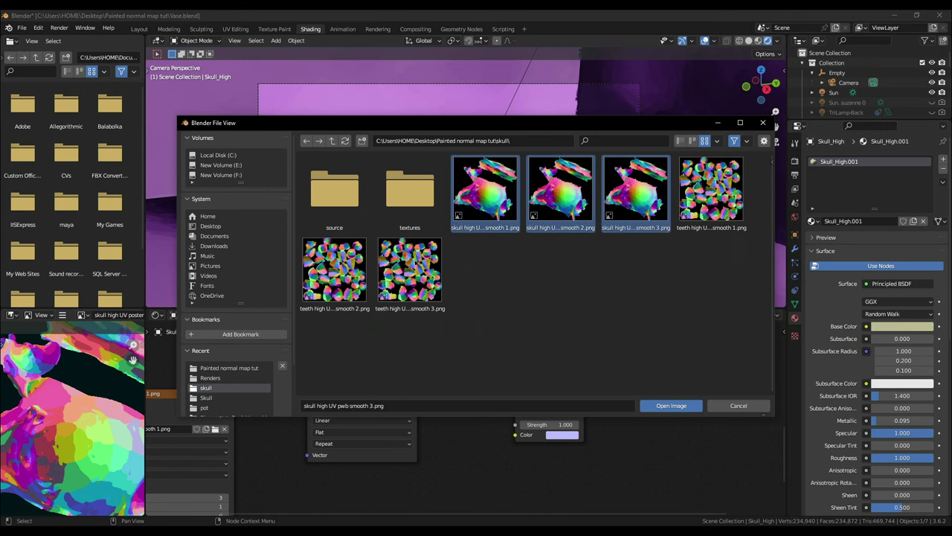
{"action": "left_click", "coordinate": [671, 406]}
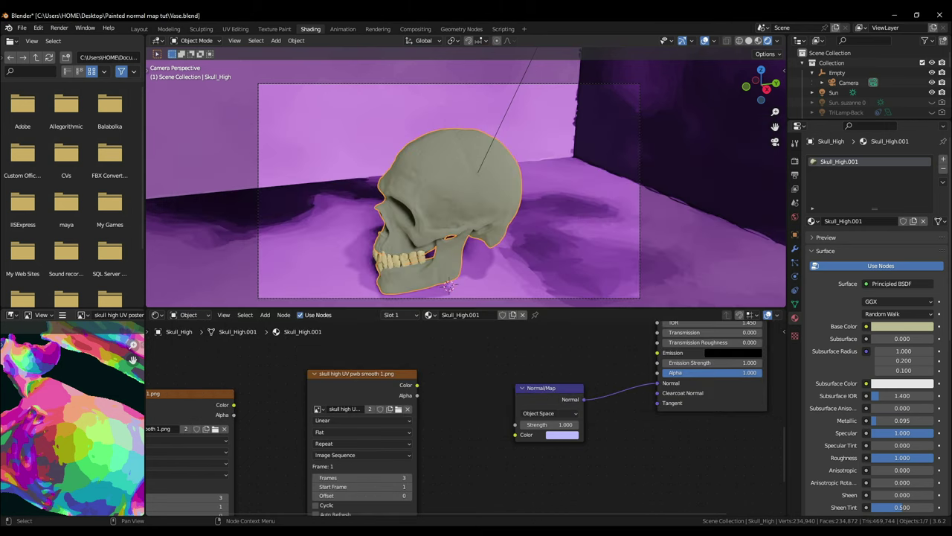
{"action": "middle_click_drag", "start_coordinate": [462, 454], "coordinate": [471, 398]}
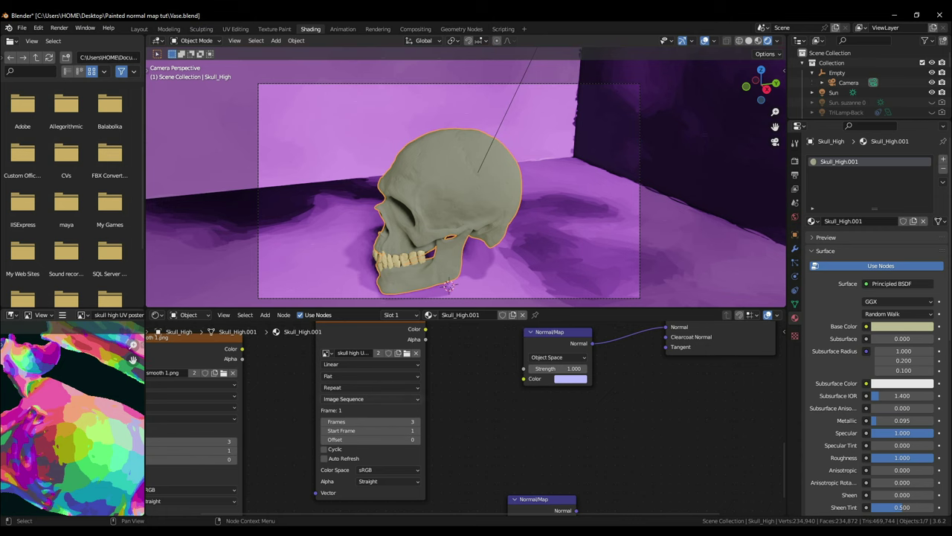
Enable Cyclic and Auto Refresh on the skull image sequence and connect its Color output to the Normal Map node's Color input.
{"action": "left_click", "coordinate": [324, 459]}
{"action": "middle_click_drag", "start_coordinate": [357, 450], "coordinate": [455, 453]}
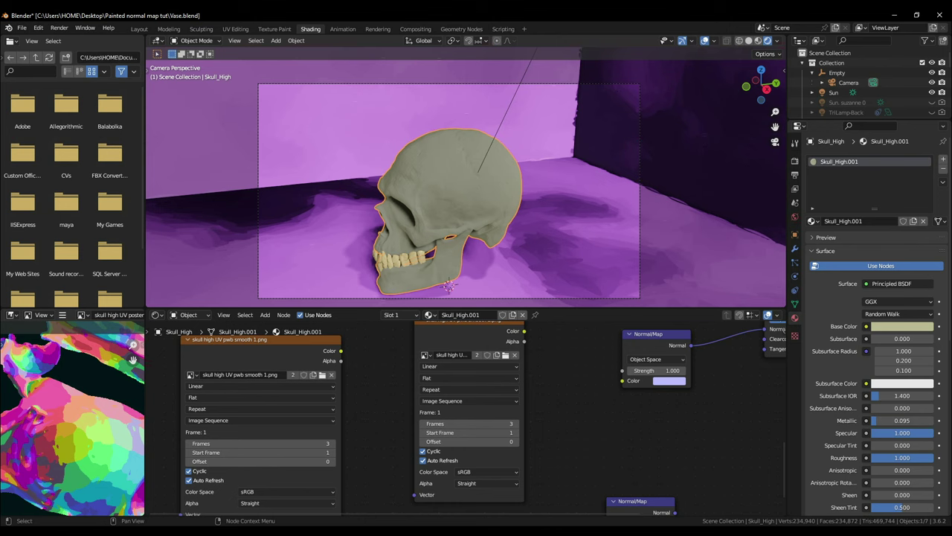
{"action": "middle_click_drag", "start_coordinate": [423, 461], "coordinate": [354, 488]}
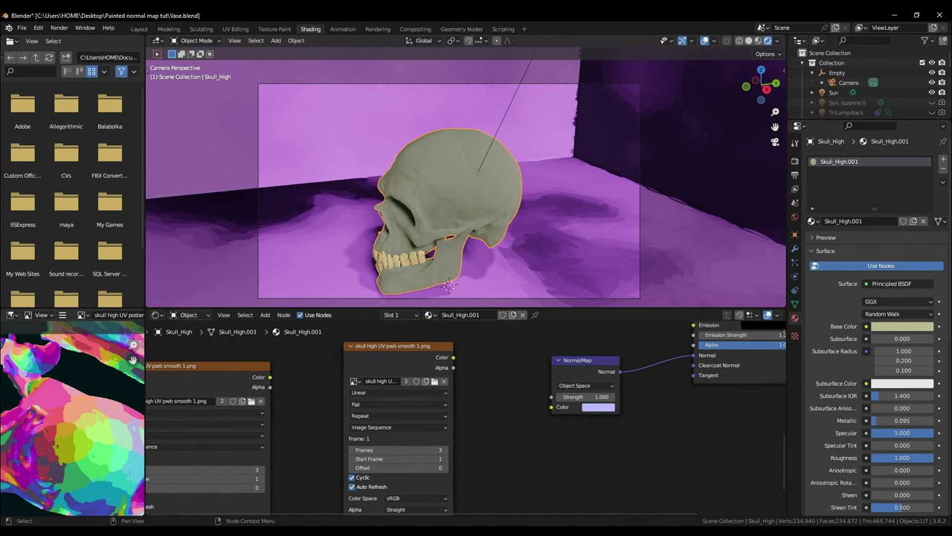
{"action": "left_click_drag", "start_coordinate": [453, 357], "coordinate": [551, 406]}
{"action": "key", "text": "Escape"}
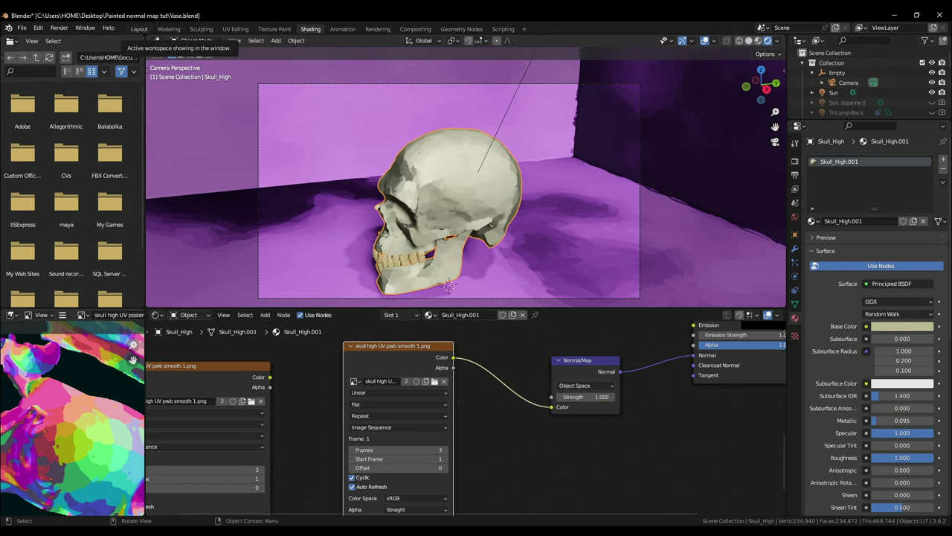
Play the animation in the Layout workspace to preview the skull's painted image sequence, then stop and return to frame 1.
{"action": "left_click", "coordinate": [140, 29]}
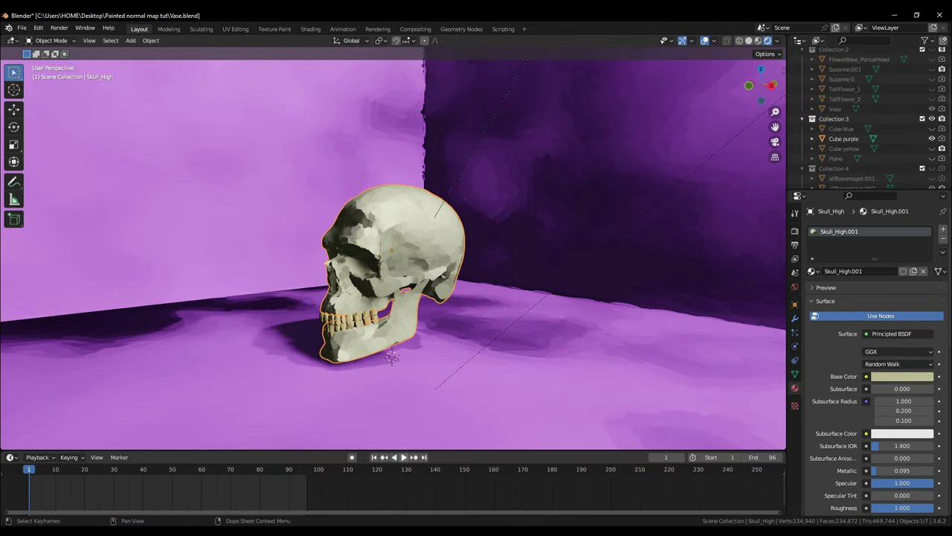
{"action": "key", "text": "space"}
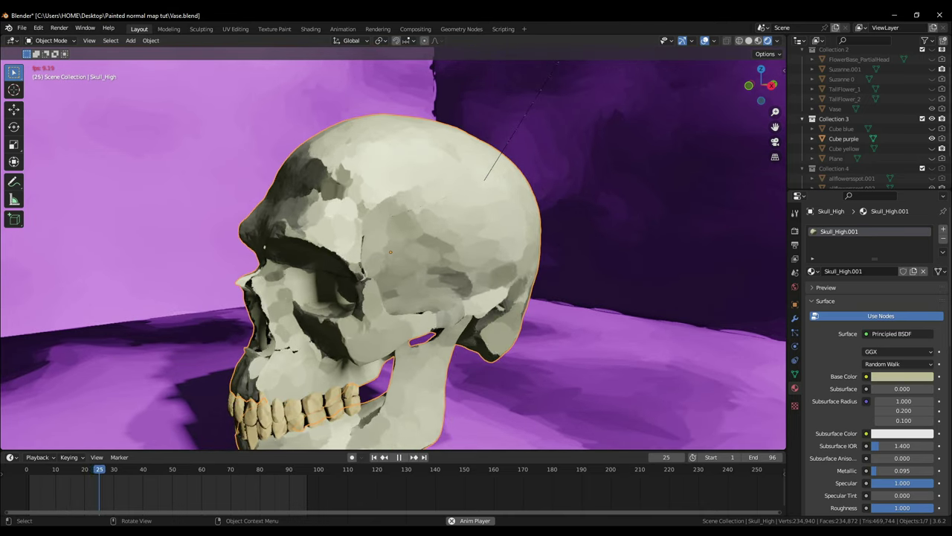
{"action": "key", "text": "space"}
{"action": "key", "text": "shift+ctrl+space"}
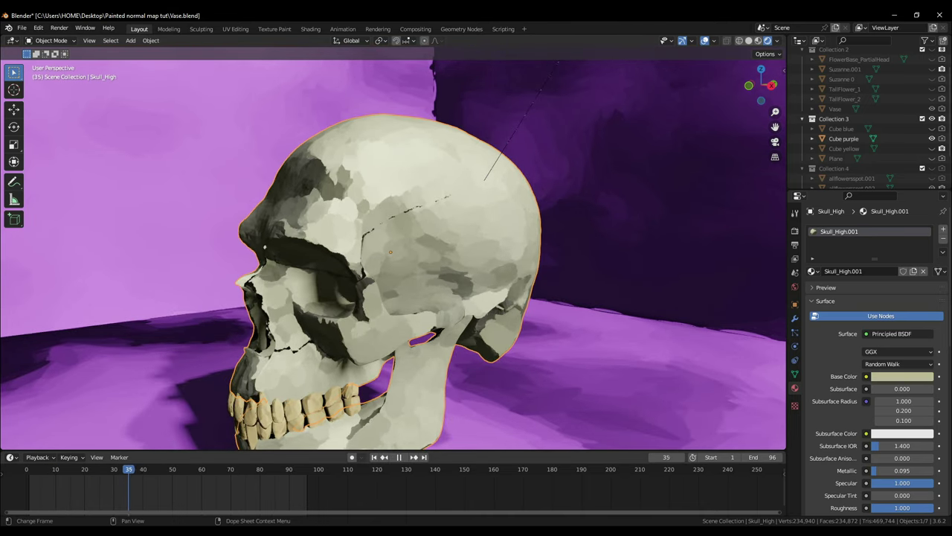
{"action": "left_click_drag", "start_coordinate": [38, 469], "coordinate": [28, 468]}
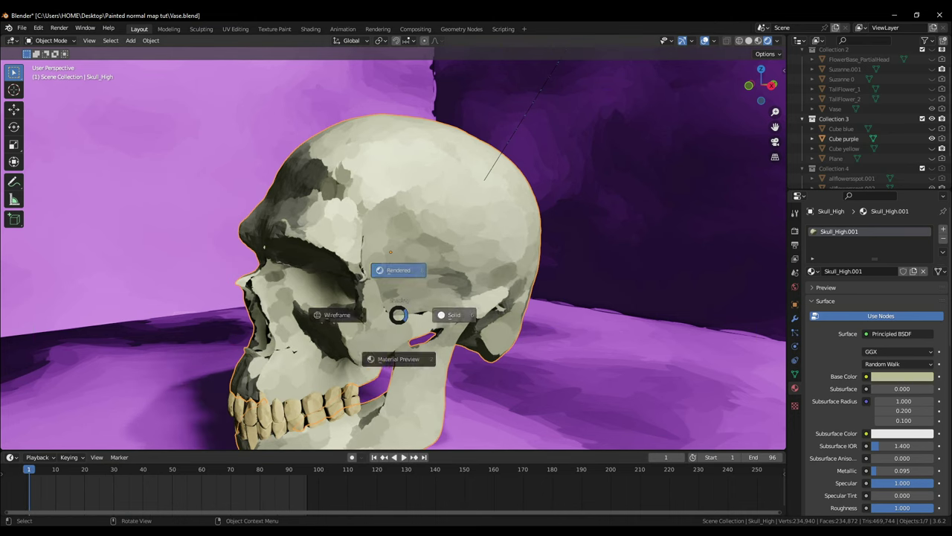